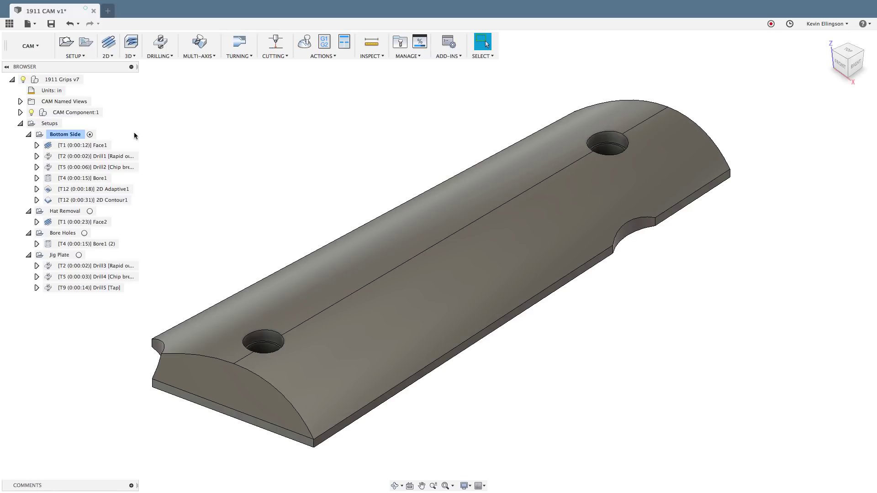
Show the Bottom Side setup's stock and view the part from underneath.
left_click(65, 134)
middle_click_drag(190, 145, 347, 199, "shift")
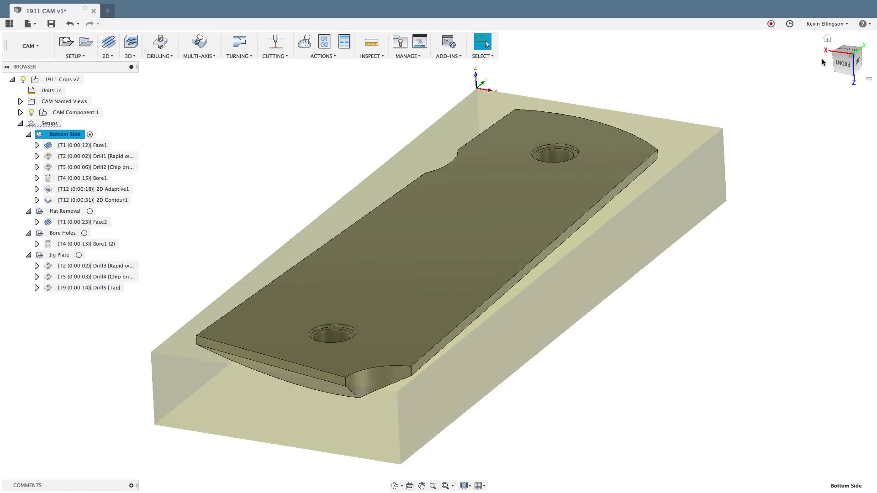
left_click(848, 56)
scroll(523, 171, "down", 4)
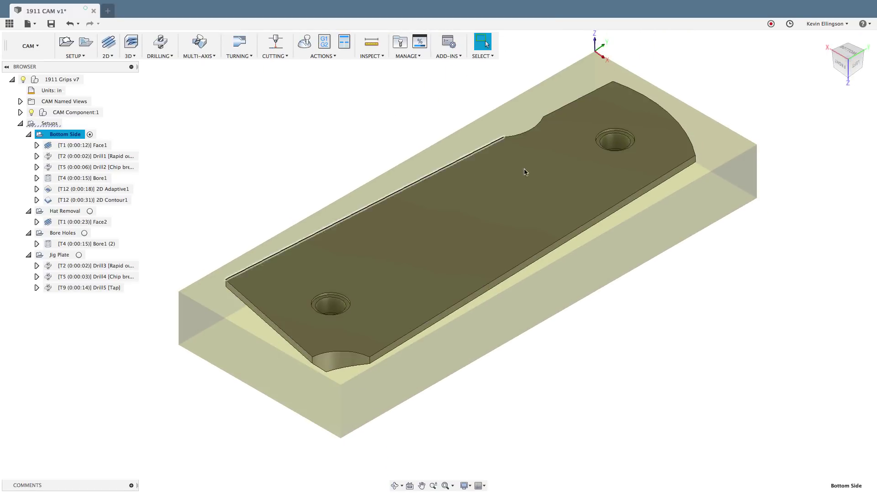
Step through the Drill1, Drill2, Bore1, 2D Adaptive1 and 2D Contour1 toolpaths.
left_click(101, 156)
left_click(98, 168)
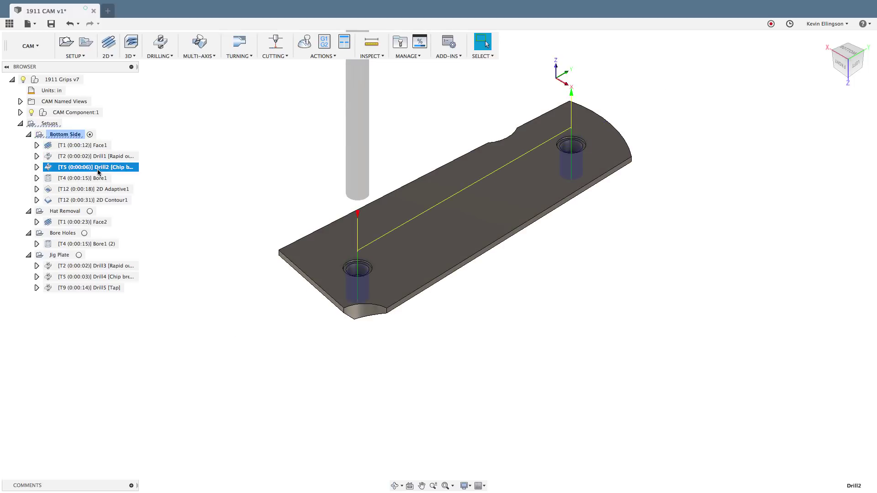
left_click(98, 179)
left_click(97, 190)
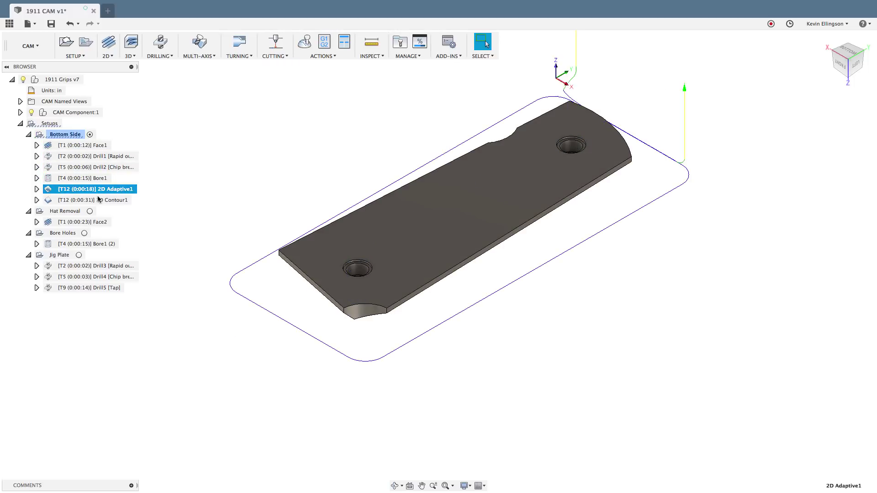
left_click(100, 199)
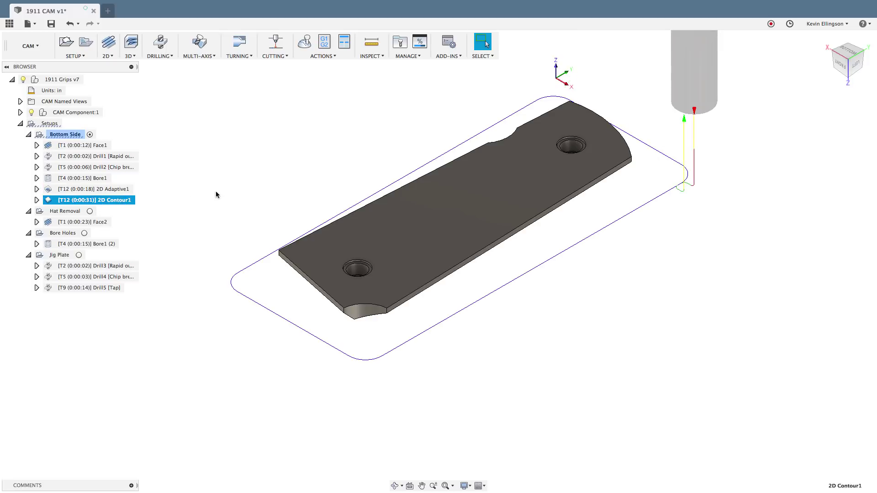
middle_click_drag(241, 176, 221, 206, "shift")
Show the Hat Removal setup's stock and orbit to a lower, flatter view.
left_click(80, 212)
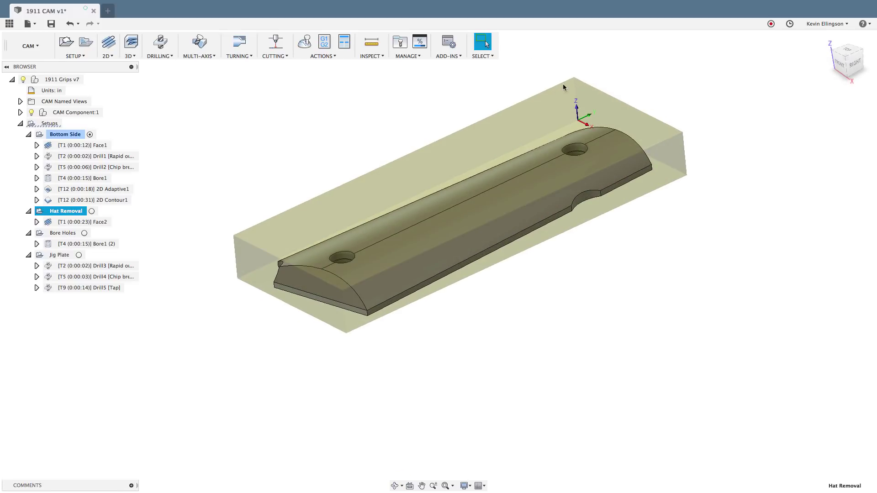
middle_click_drag(235, 219, 217, 240, "shift")
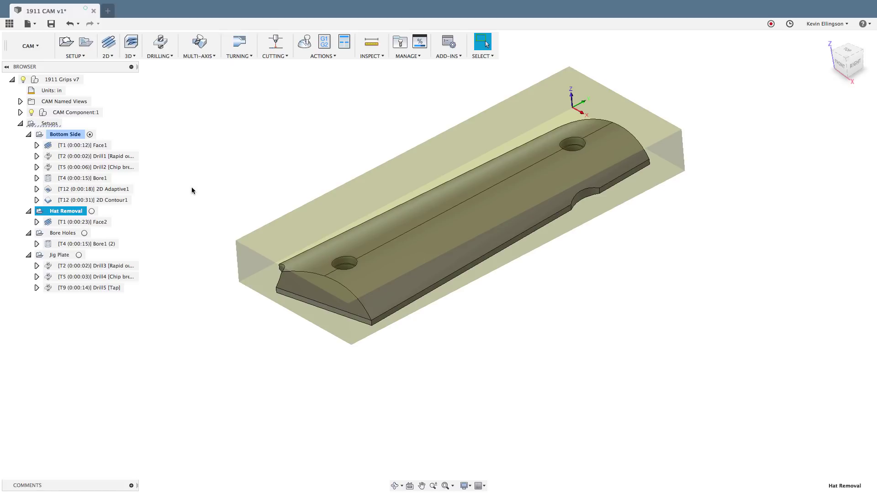
middle_click_drag(191, 188, 141, 203, "shift")
Show the Bore Holes setup's stock and view it from a more overhead angle.
left_click(64, 233)
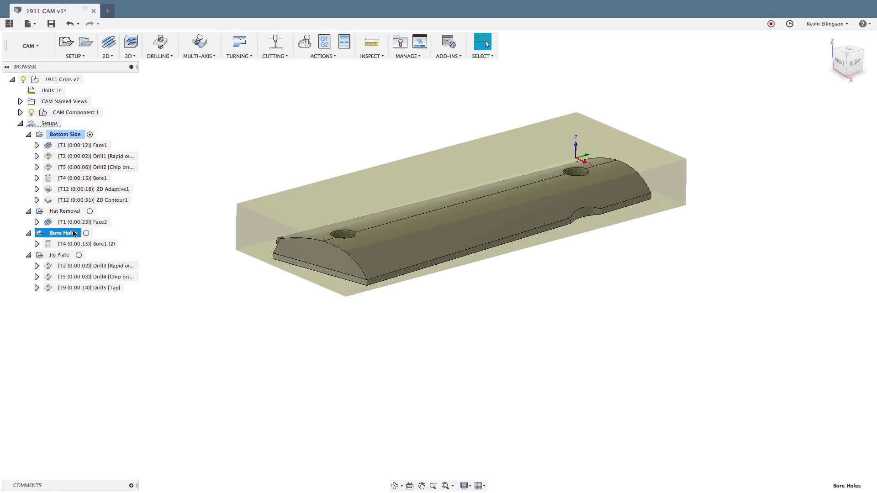
middle_click_drag(210, 231, 354, 257, "shift")
scroll(354, 257, "up", 3)
middle_click_drag(344, 286, 252, 215, "shift")
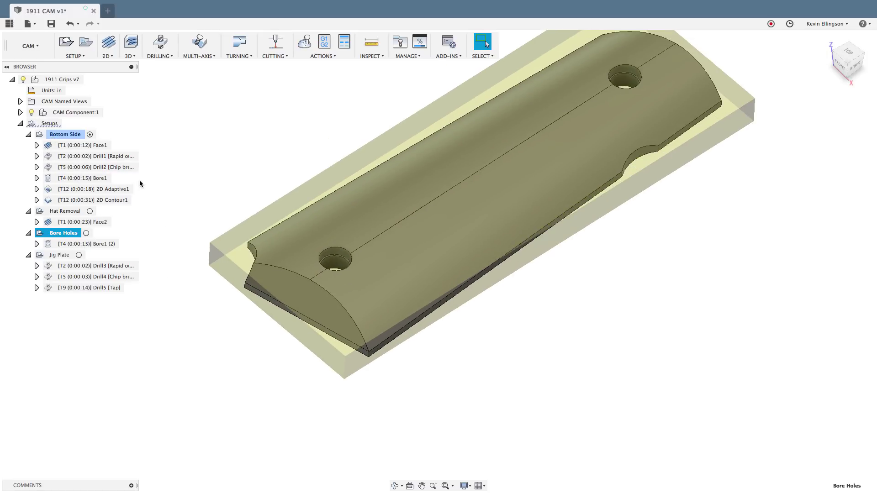
Expand CAM Component:1, show Jig Plate:1, hide Grip RH:1 and view the Jig Plate setup.
left_click(21, 113)
left_click(28, 123)
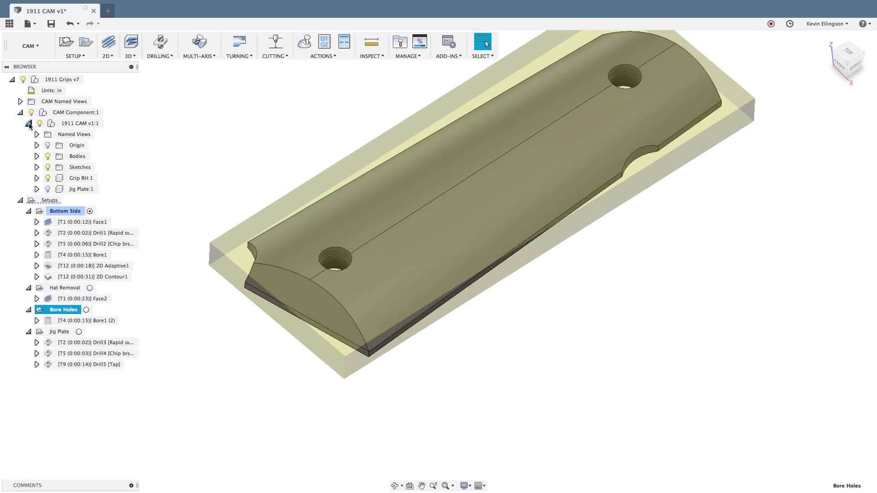
left_click(48, 189)
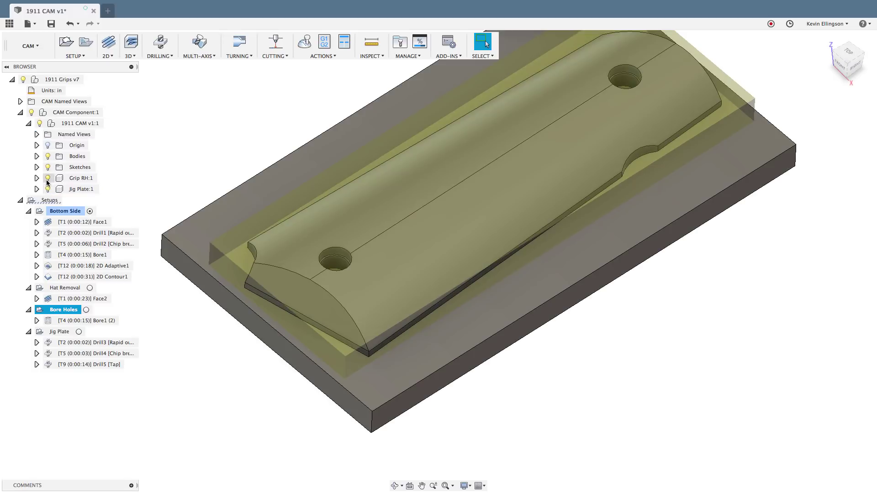
left_click(47, 178)
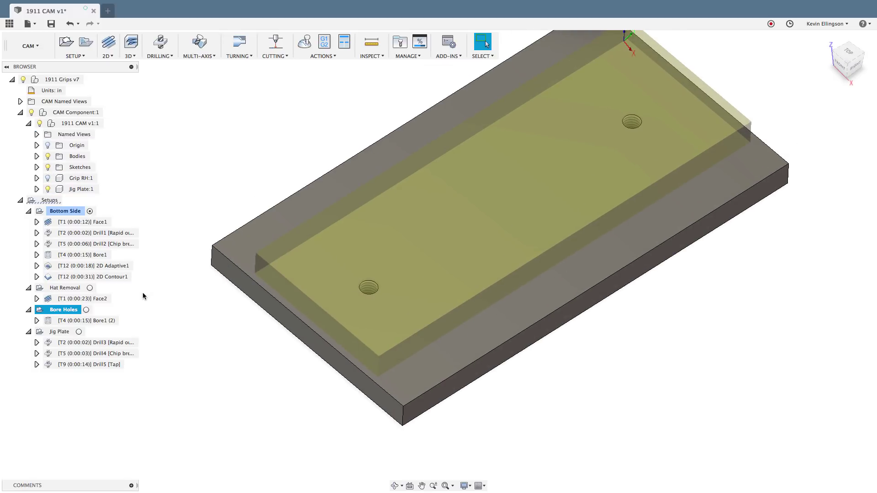
left_click(64, 332)
mouse_move(218, 320)
middle_mouse_down("shift")
mouse_move(210, 307)
mouse_move(305, 305)
middle_mouse_up("shift")
mouse_move(339, 275)
middle_mouse_down("shift")
mouse_move(295, 215)
mouse_move(291, 194)
middle_mouse_up("shift")
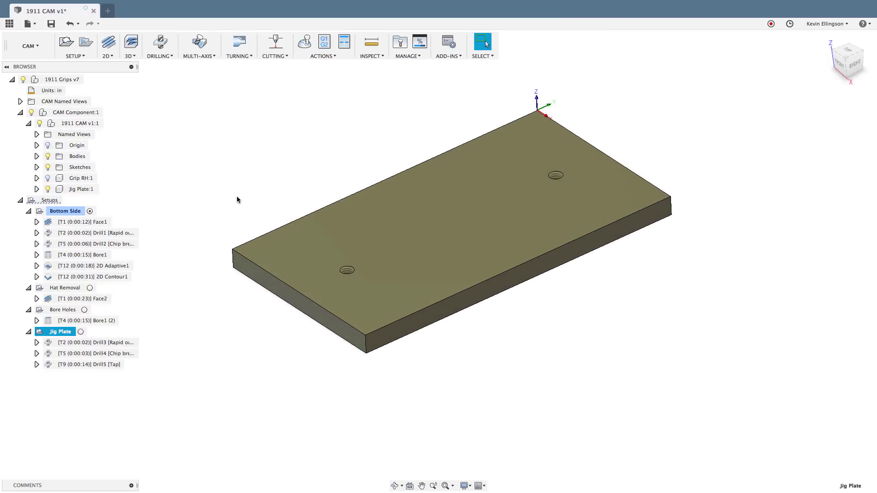
Preview the grip on the jig plate, then hide the jig plate and return to home view.
left_click(81, 189)
left_click(77, 178)
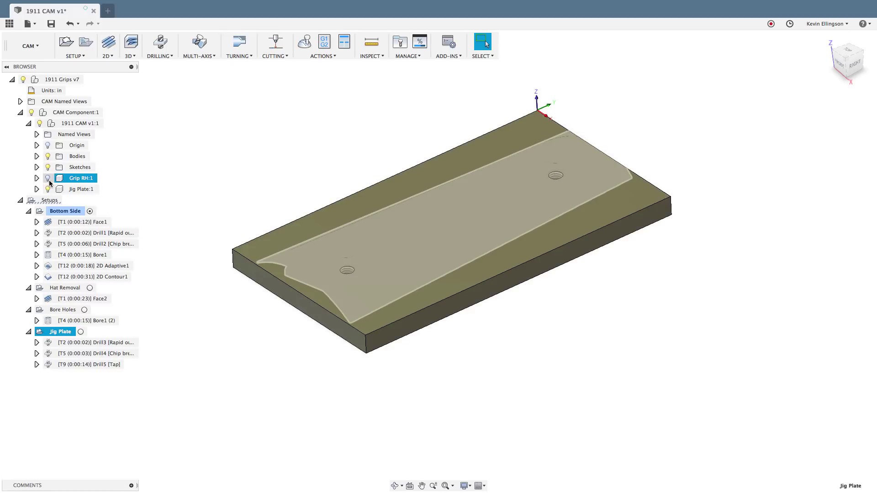
left_click(47, 181)
left_click(48, 190)
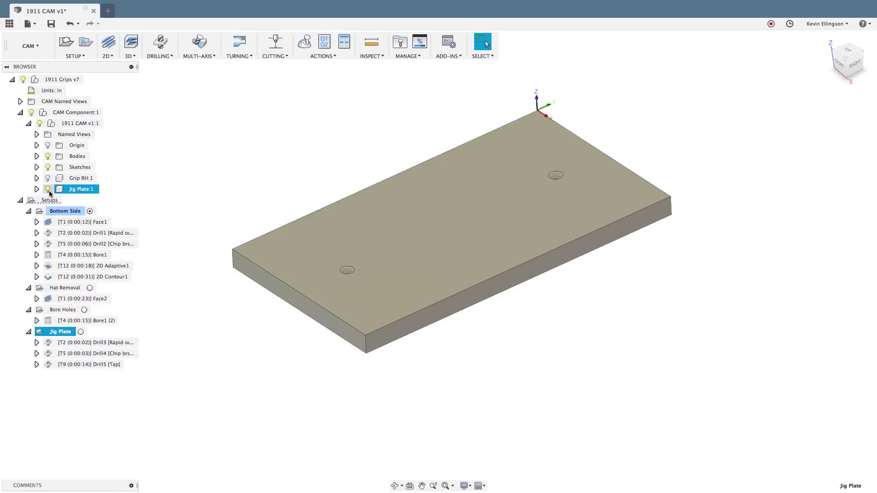
left_click(48, 190)
left_click(139, 214)
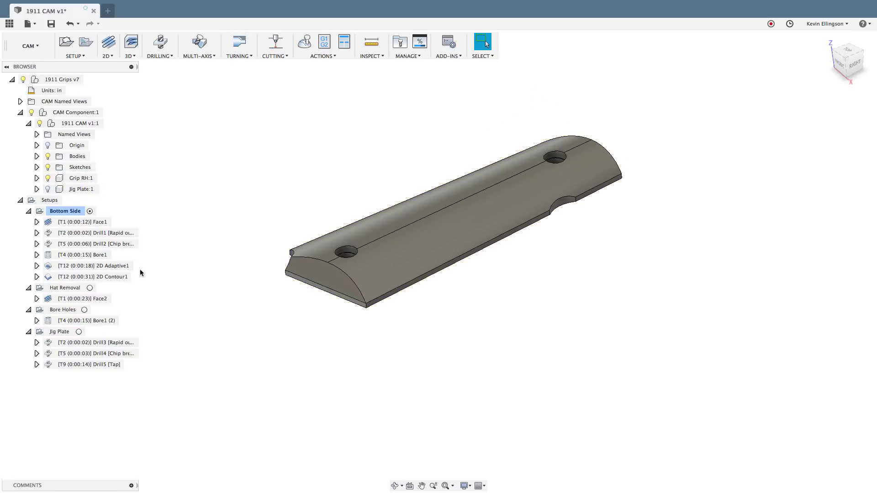
middle_click_drag(186, 323, 317, 294, "shift")
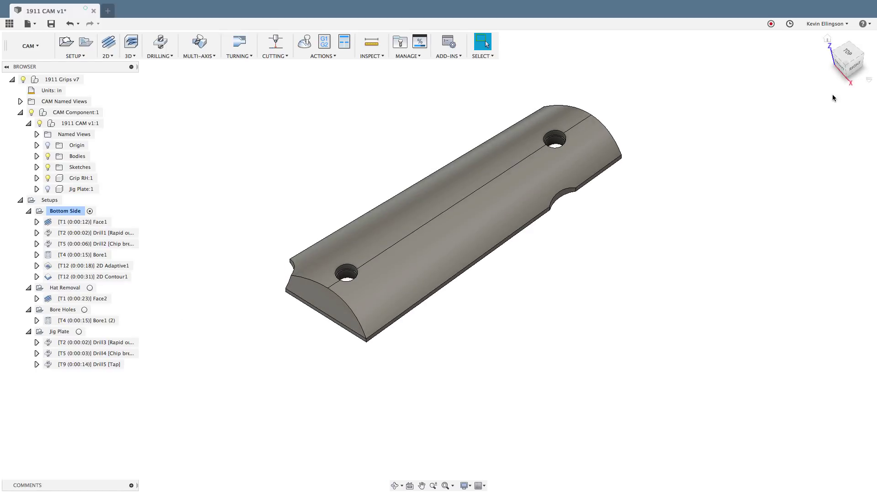
left_click(844, 72)
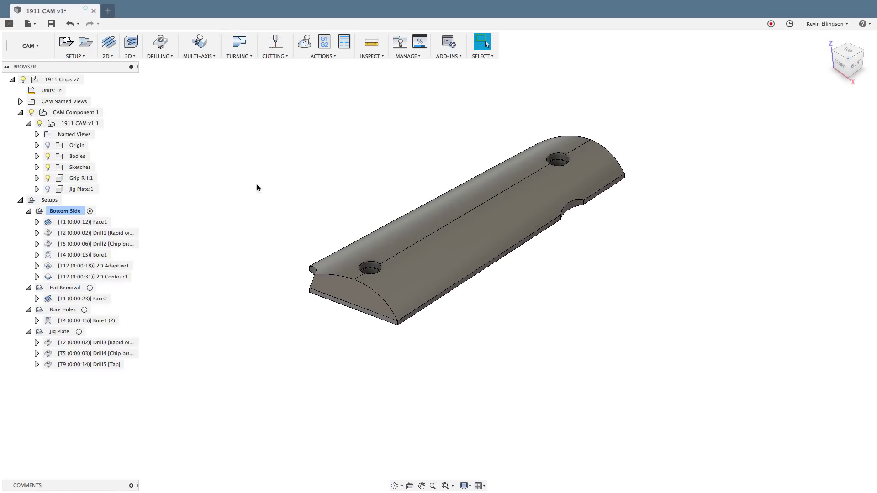
Expand Sketches and turn on Sketch1 around the grip.
left_click(36, 167)
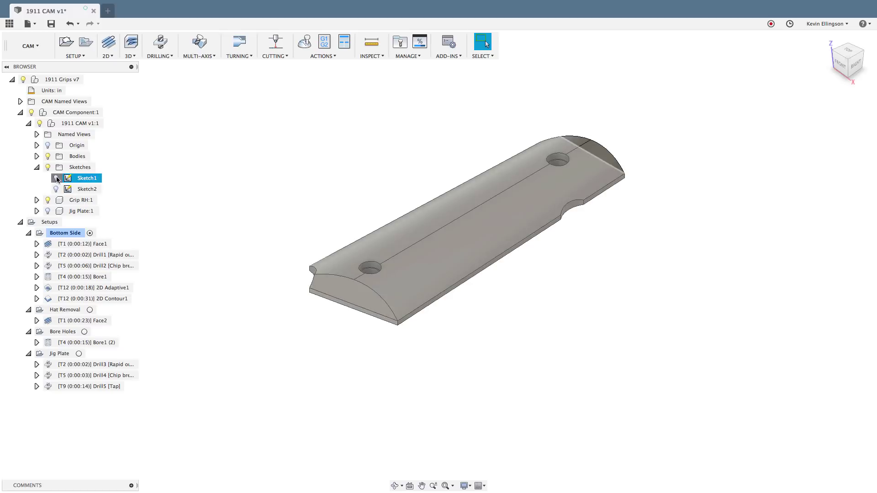
left_click(56, 178)
scroll(235, 190, "up", 3)
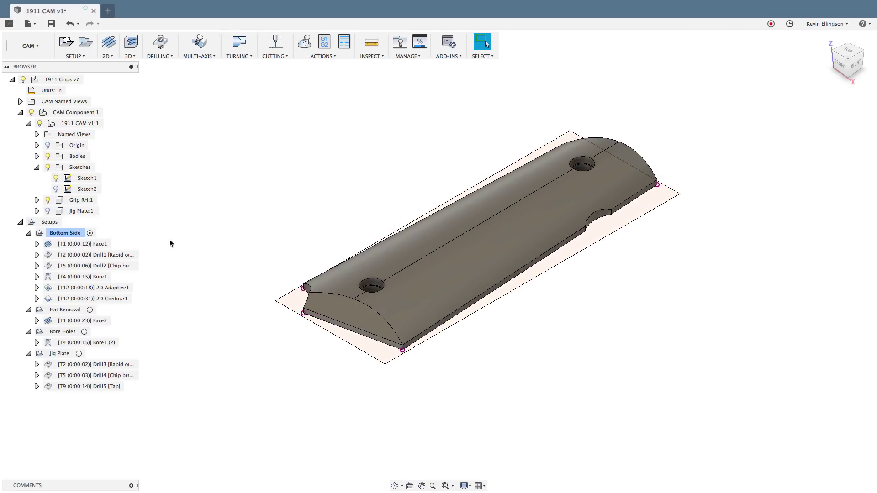
Create a new milling setup with the WCS origin at the sketch's corner point.
left_click(67, 44)
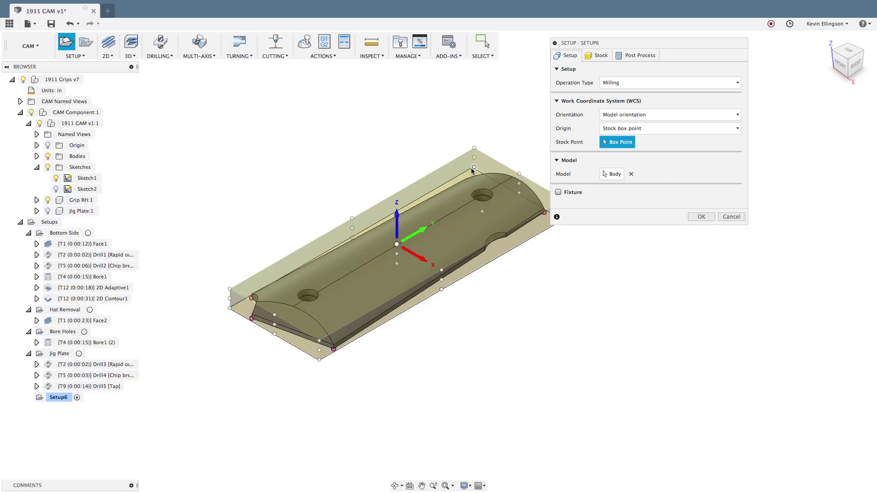
scroll(395, 205, "up", 3)
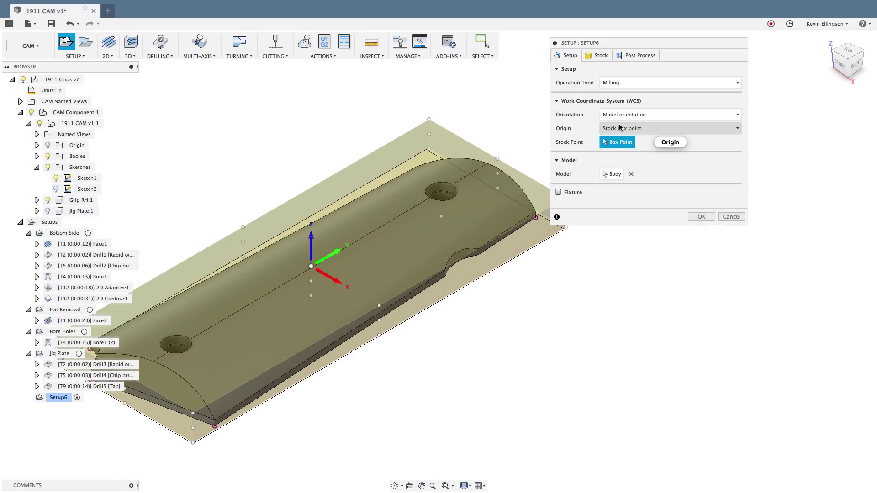
left_click(618, 128)
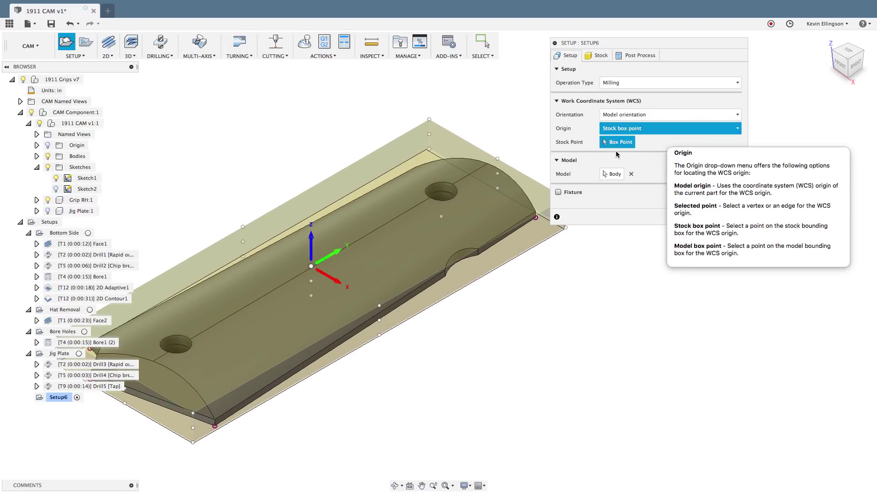
left_click(629, 150)
left_click(426, 149)
scroll(503, 263, "down", 1)
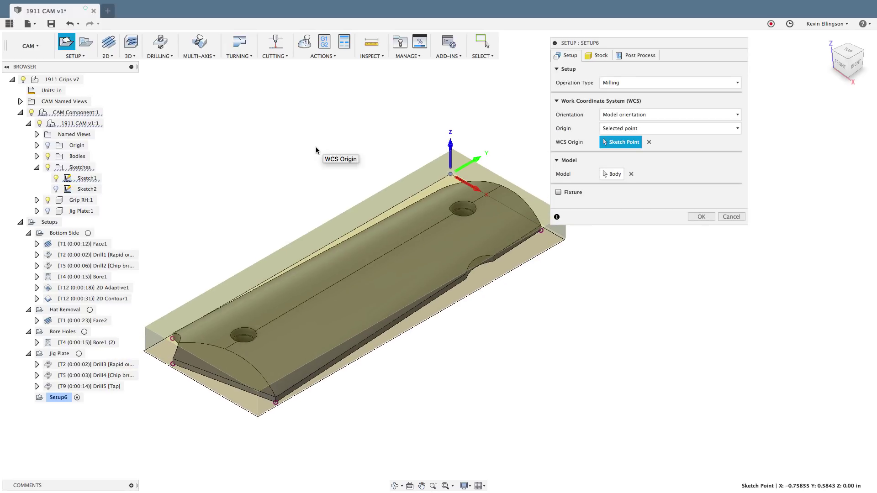
Make Setup6's stock a fixed size box of 1.61 × 4.35 × 0.265 in.
left_click(598, 55)
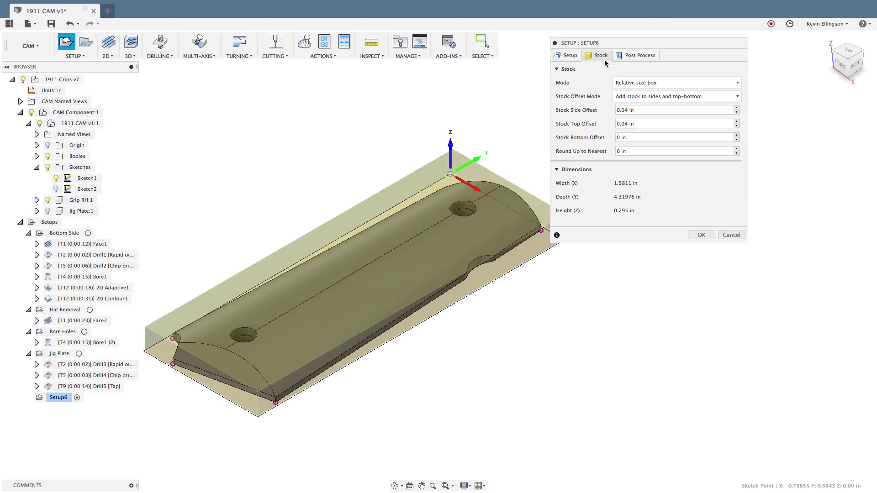
left_click(635, 82)
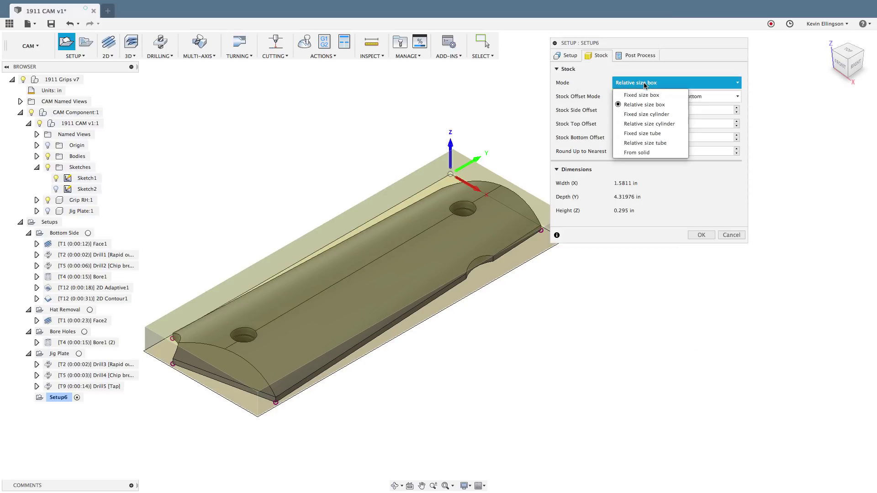
left_click(640, 92)
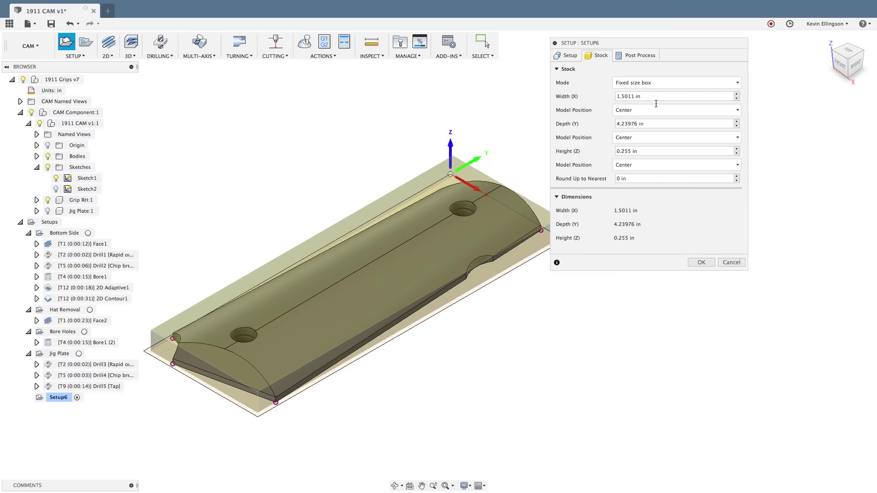
left_click(656, 97)
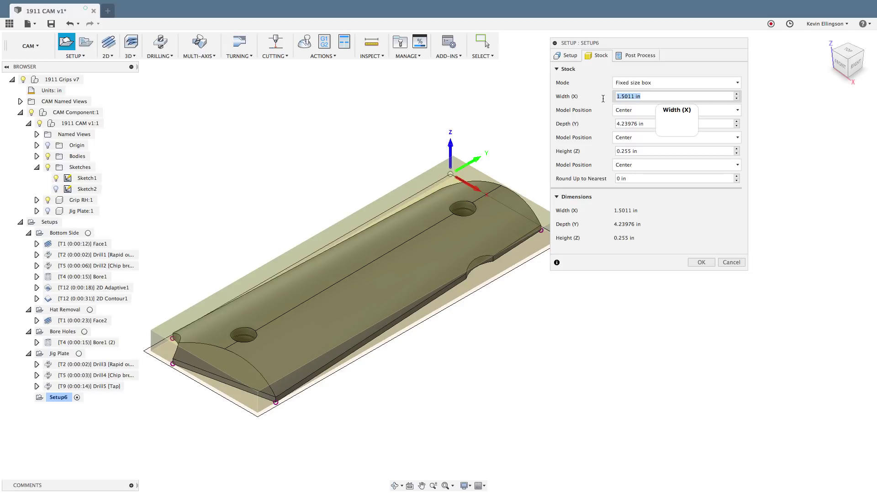
type("1.61")
key("Tab")
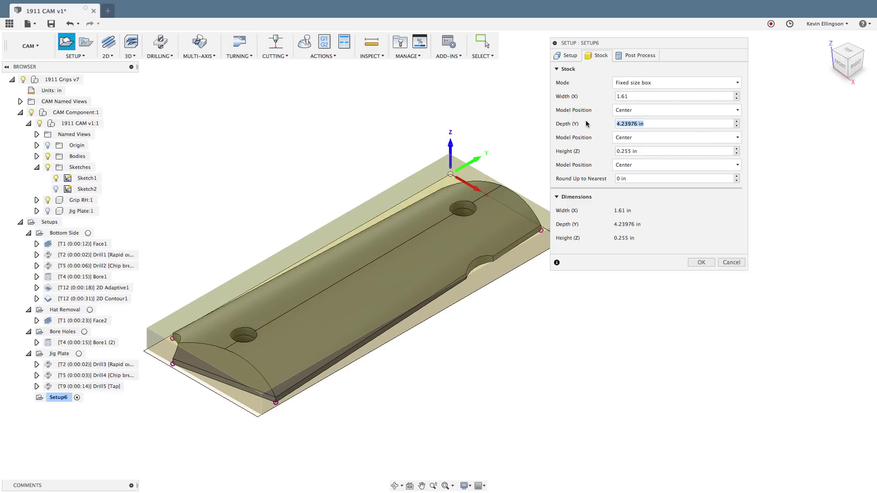
type("4.35")
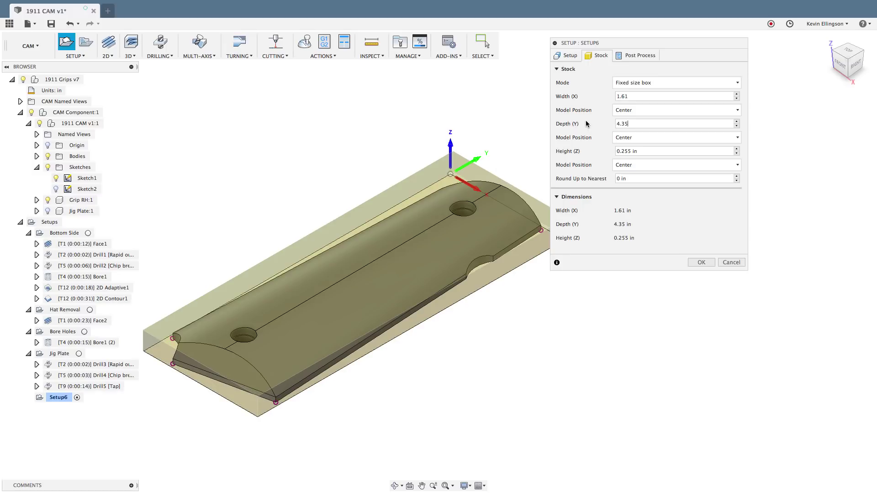
key("Tab")
left_click(626, 152)
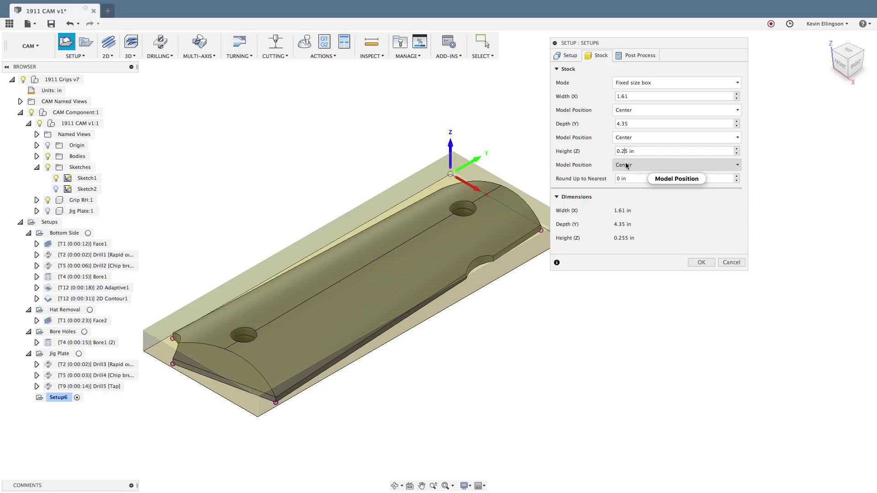
key("BackSpace")
type("6")
Position the model offset 0 from the stock bottom, check from Front view, and confirm the setup.
left_click(646, 164)
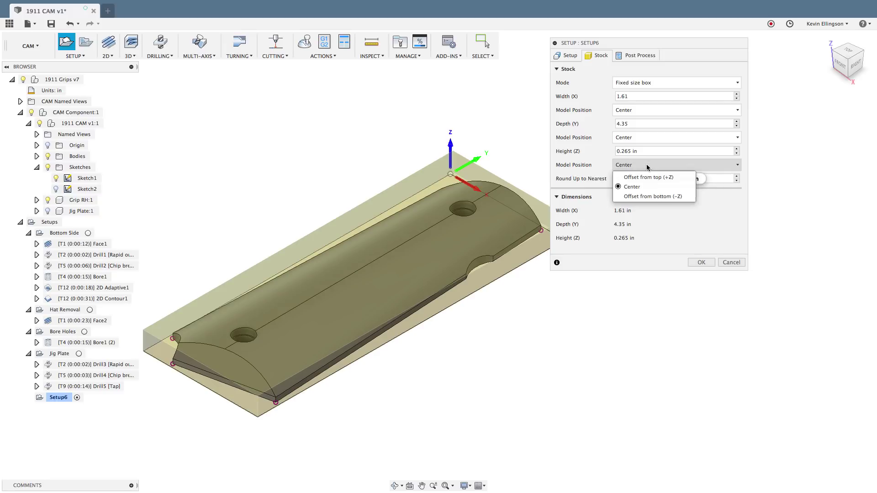
left_click(643, 197)
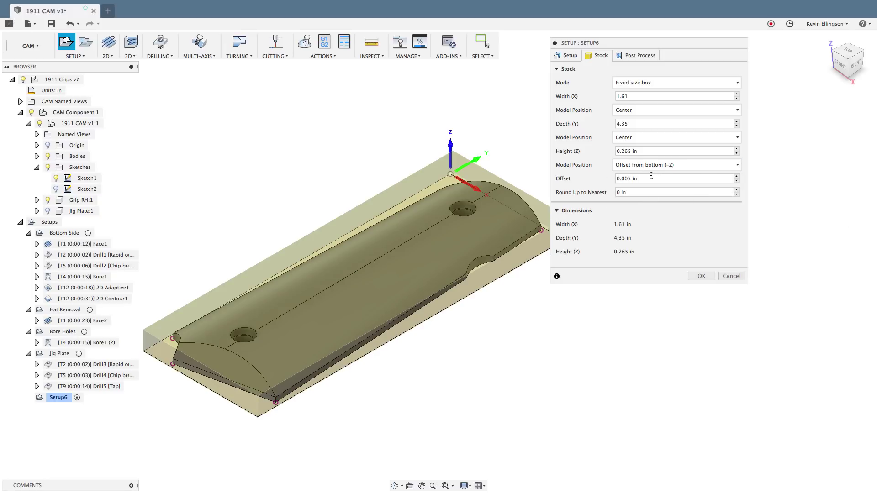
type("0")
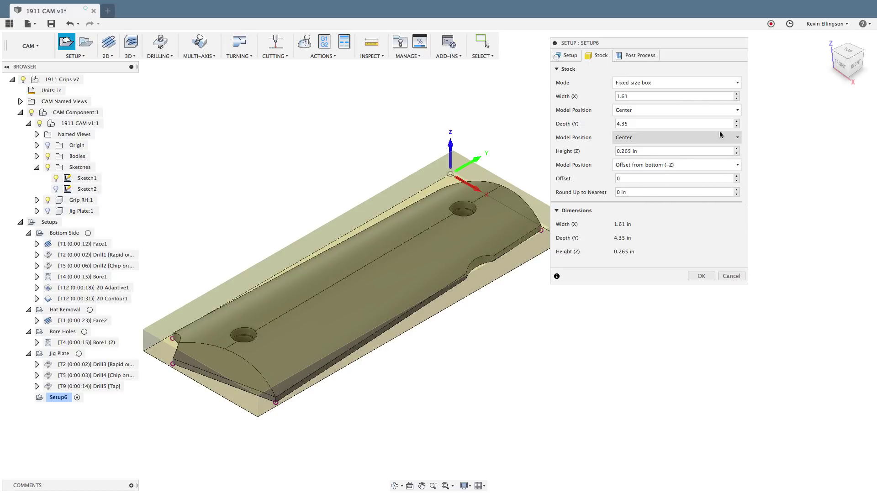
left_click(839, 67)
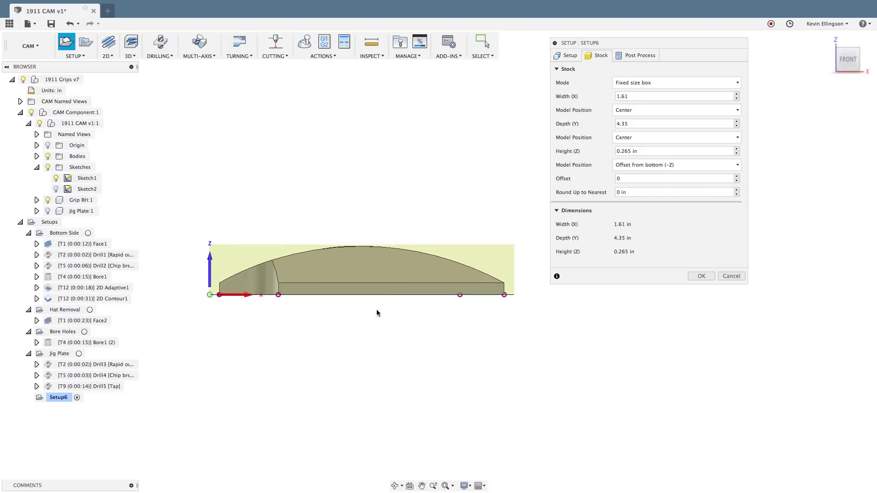
scroll(486, 293, "up", 3)
scroll(474, 254, "down", 2)
scroll(379, 235, "up", 3)
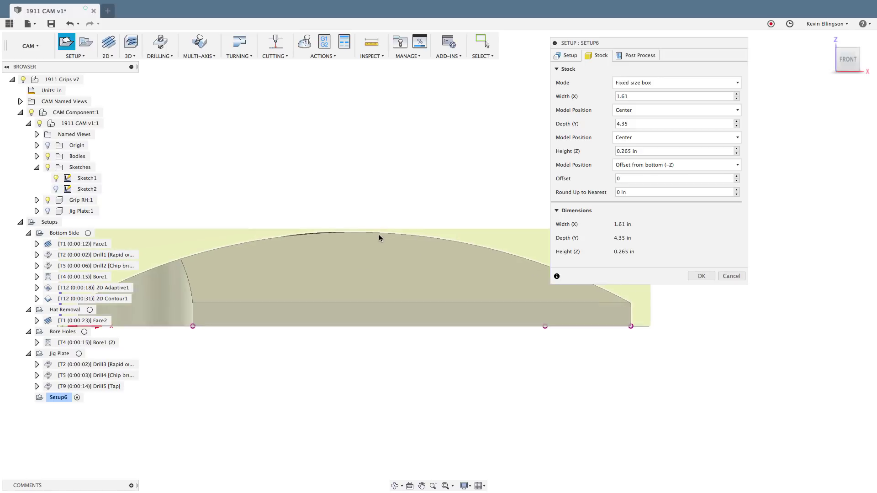
scroll(379, 235, "up", 3)
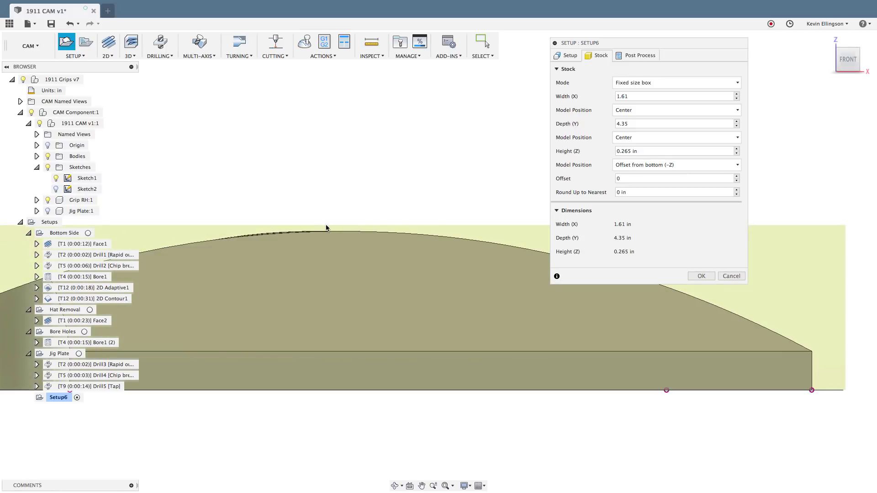
scroll(336, 229, "down", 5)
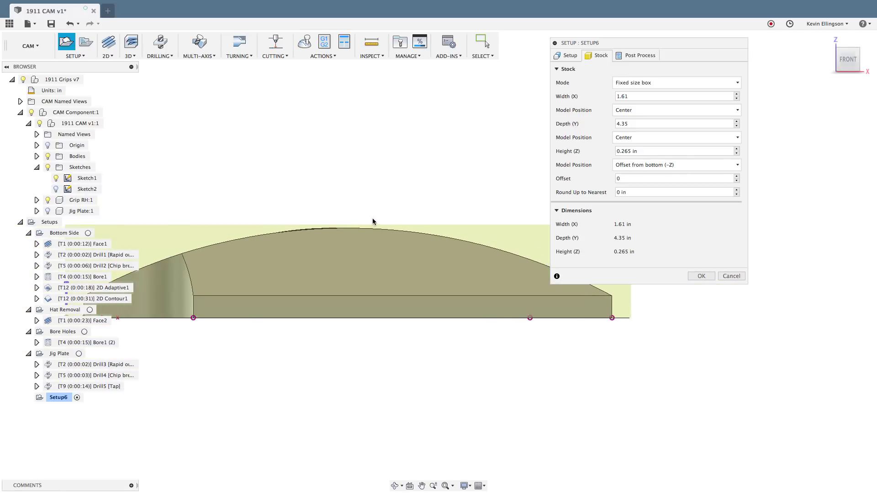
mouse_move(402, 224)
middle_mouse_down("shift")
mouse_move(402, 235)
mouse_move(470, 209)
mouse_move(479, 228)
mouse_move(511, 238)
middle_mouse_up("shift")
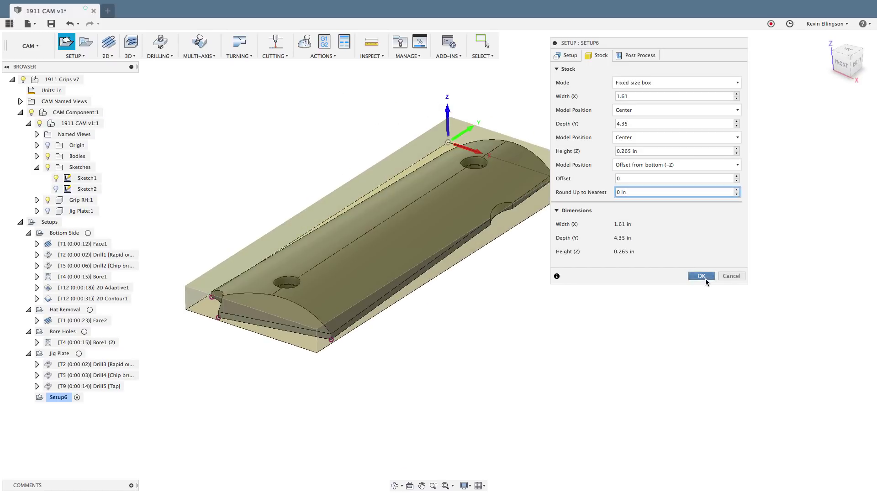
left_click(702, 276)
Return to the home isometric view, deselect Setup6 and turn off Sketch1.
left_click_drag(843, 80, 843, 59)
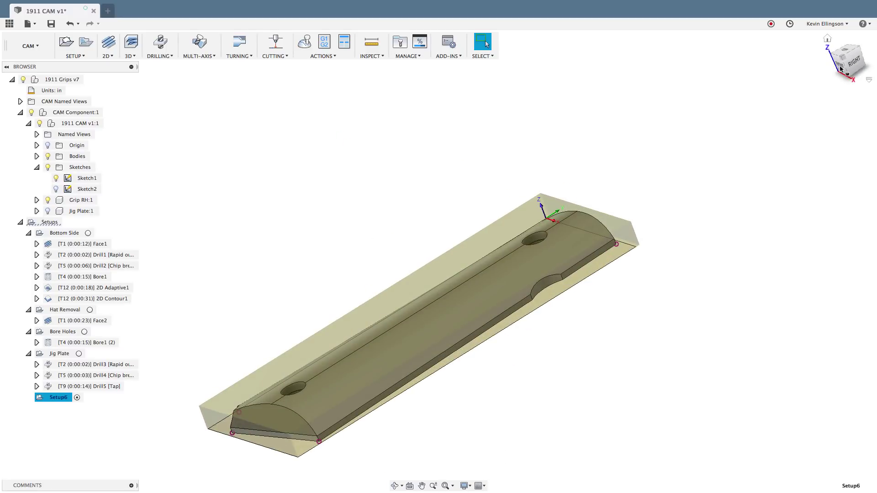
left_click(842, 57)
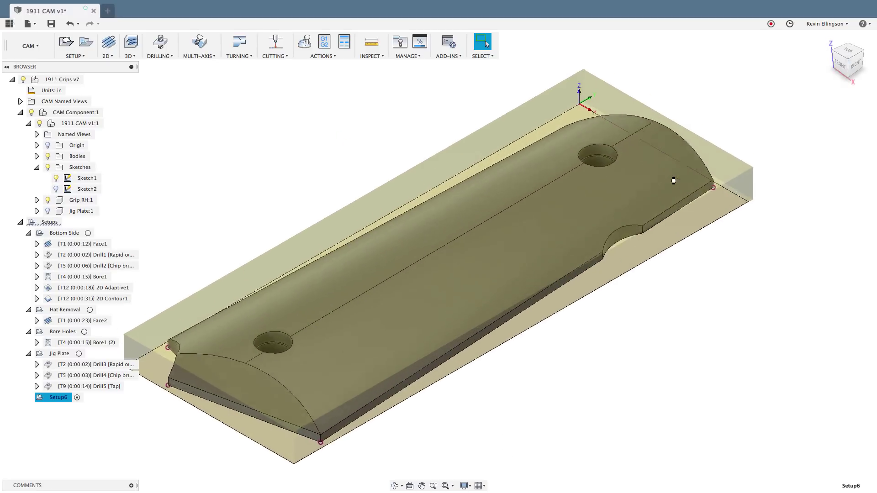
left_click(284, 189)
scroll(282, 190, "down", 2)
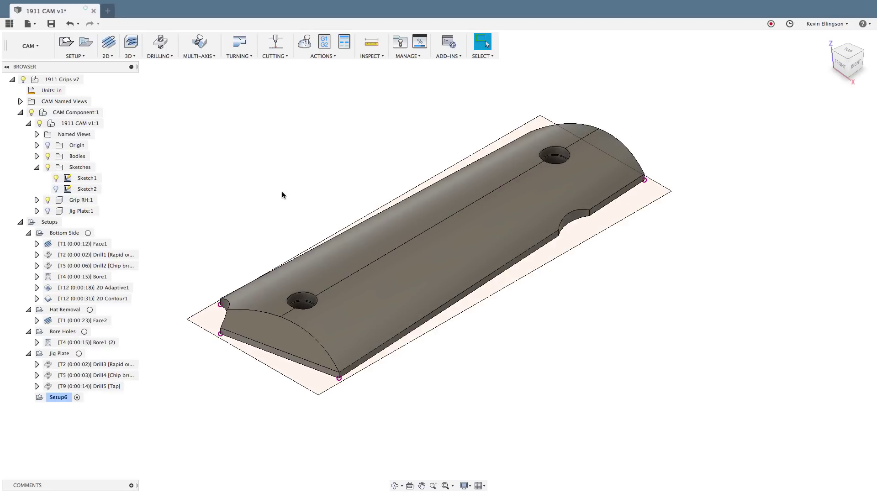
left_click(56, 177)
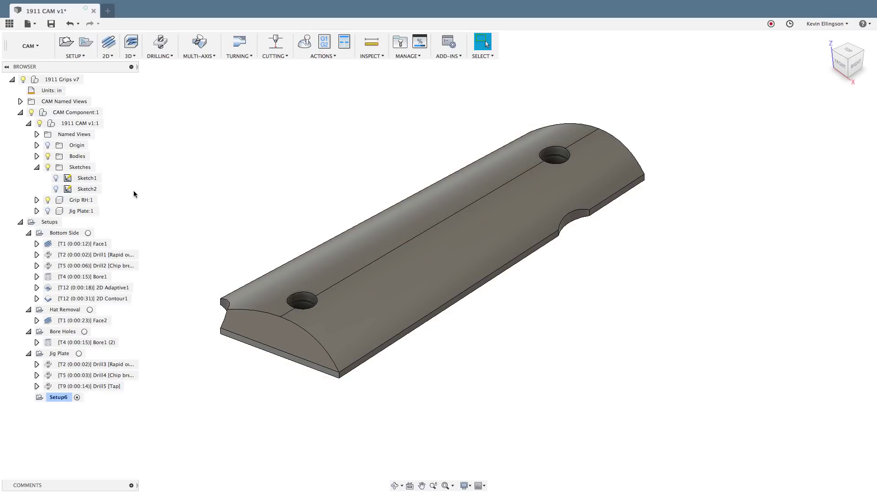
Start a 3D Adaptive Clearing operation using the 12mm flat end mill from the tool library.
left_click(130, 56)
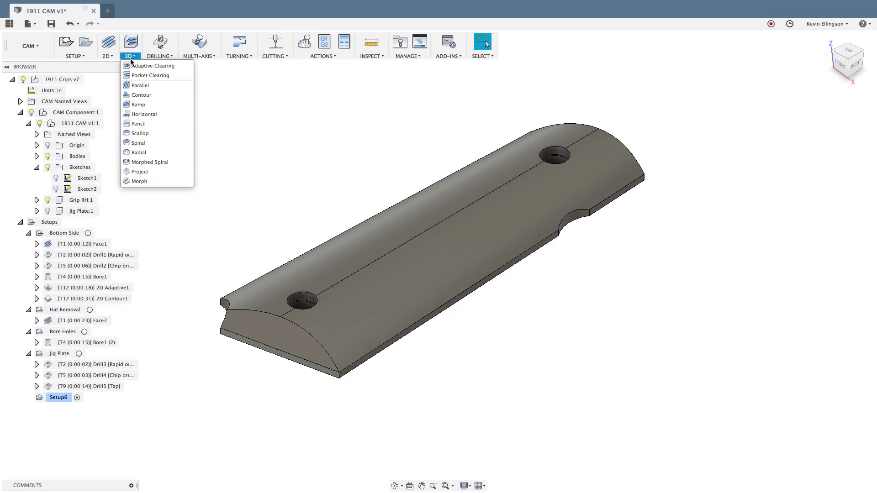
left_click(137, 66)
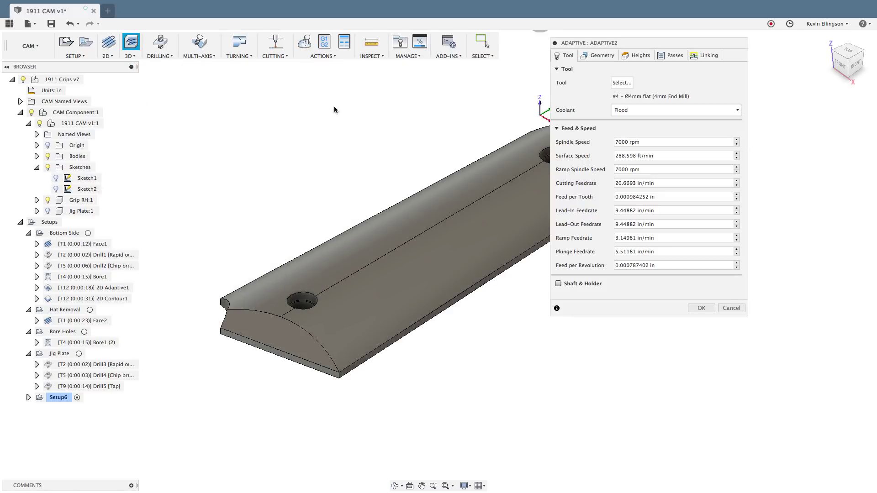
left_click(622, 83)
left_click(297, 116)
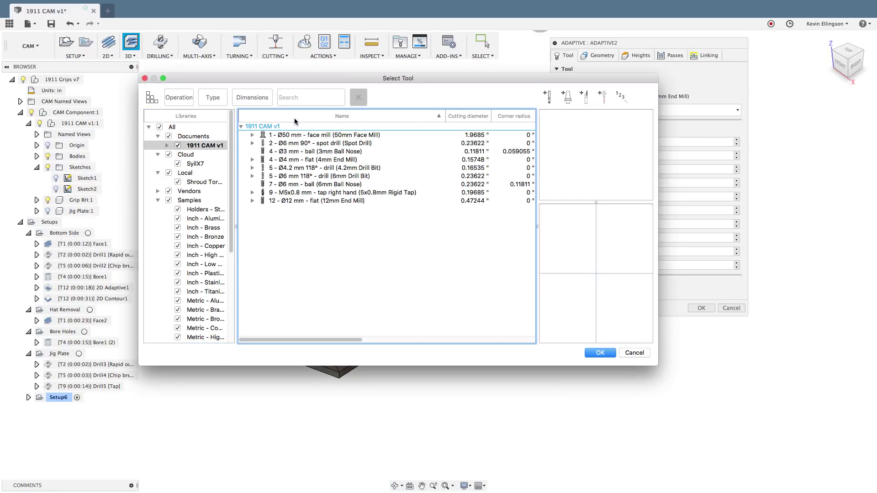
left_click(297, 136)
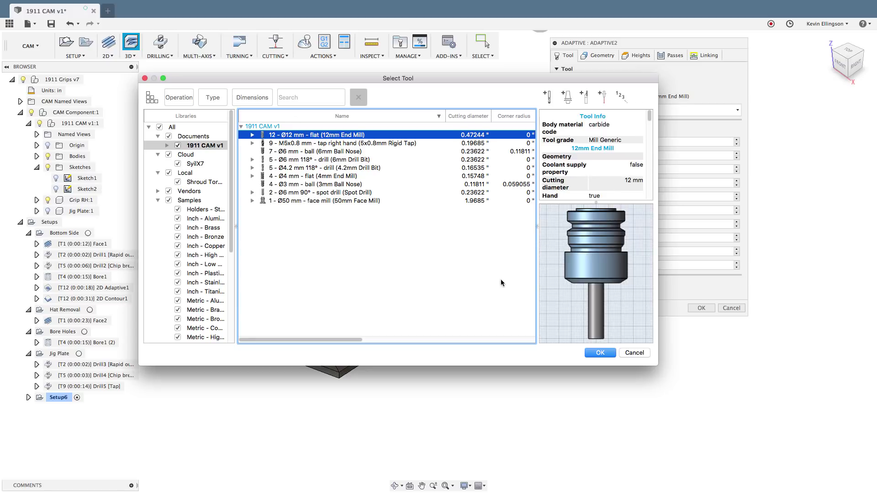
left_click(599, 354)
left_click(599, 55)
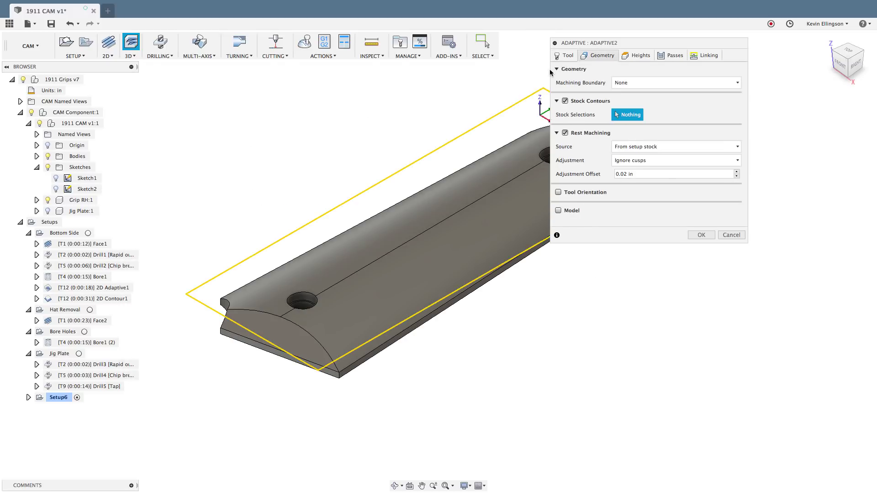
middle_click_drag(335, 133, 291, 153)
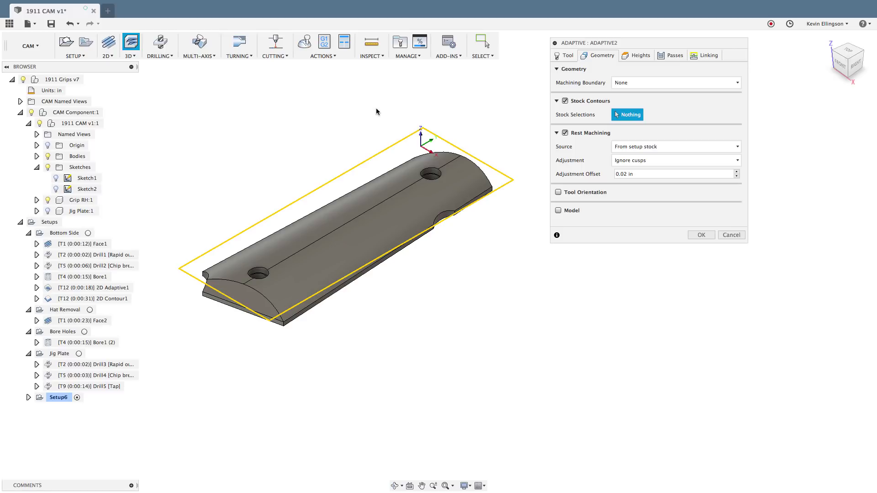
Set the adaptive's Bottom Height offset to -.03 in from the model bottom.
left_click(639, 59)
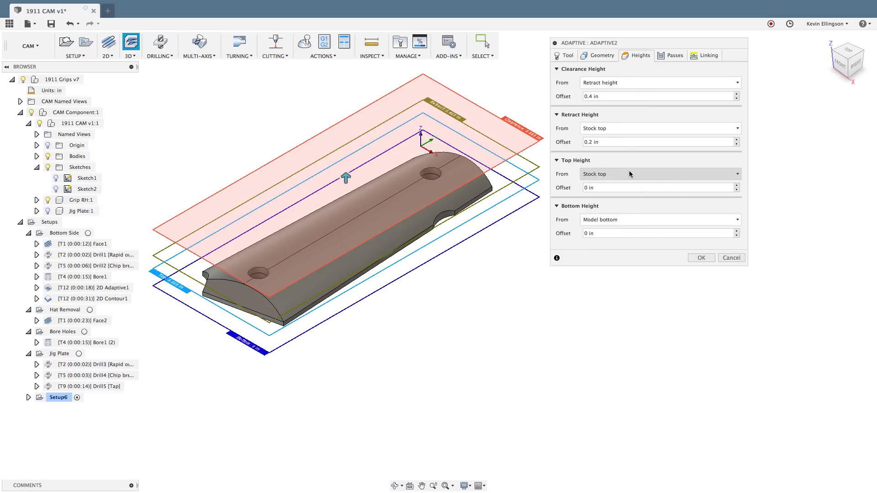
left_click_drag(602, 234, 565, 236)
type("-.0")
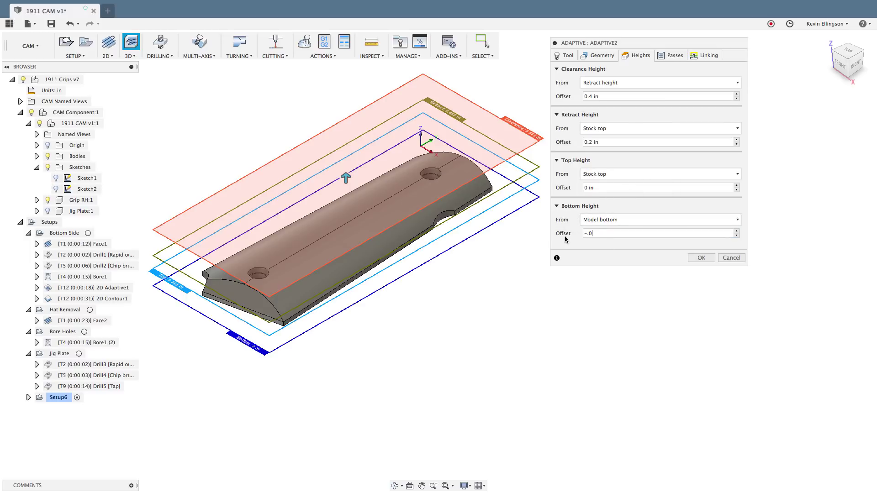
type("3")
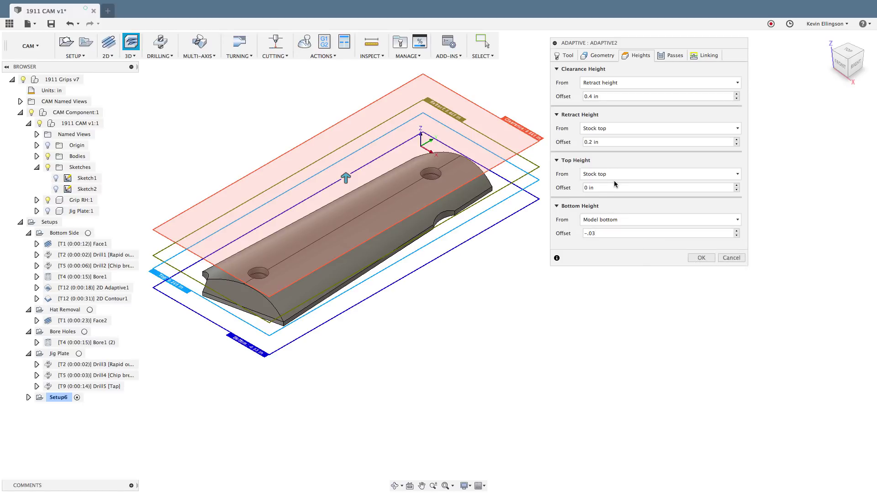
left_click(673, 56)
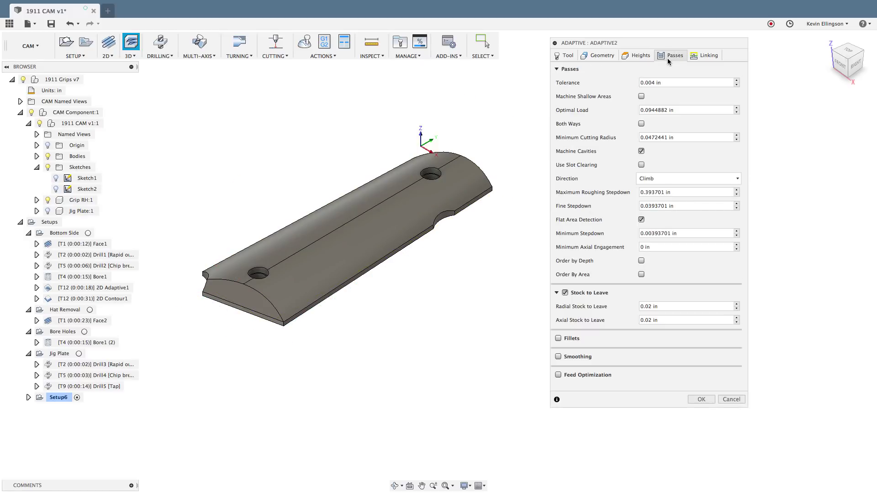
Set Maximum Roughing Stepdown to the expression tool_fluteLength.
right_click(682, 110)
left_click(692, 150)
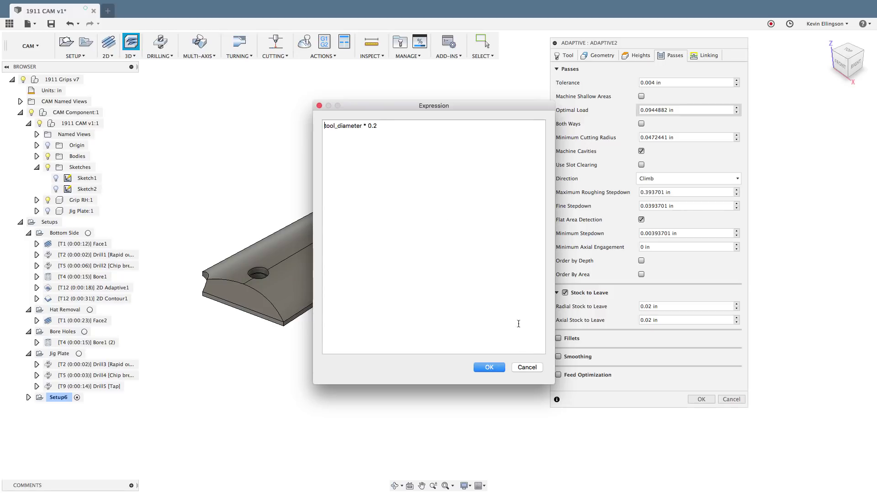
left_click(527, 368)
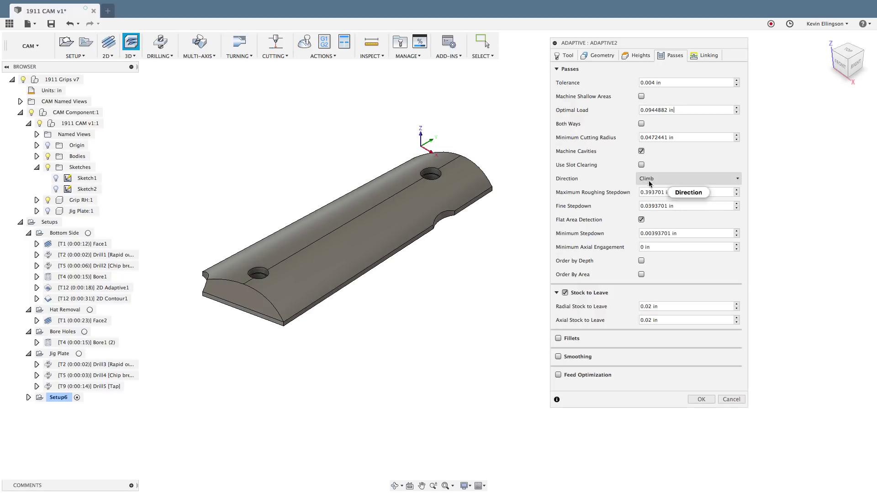
left_click(689, 192)
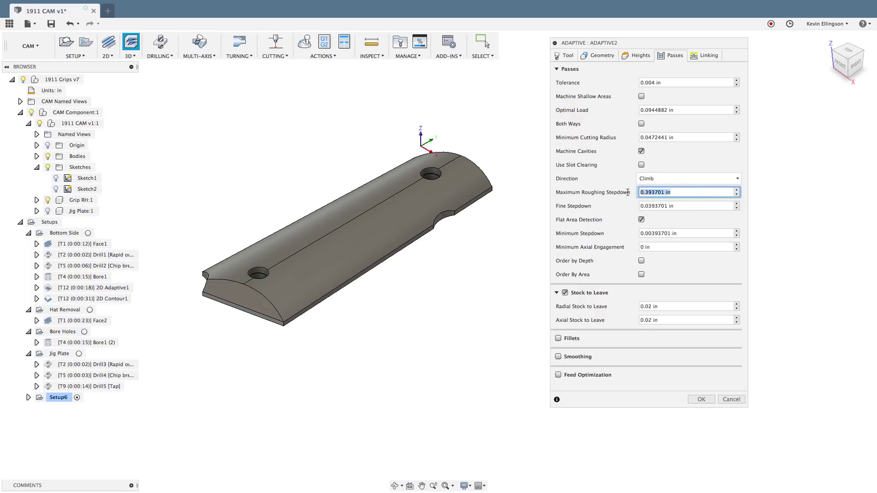
right_click(690, 192)
left_click(722, 235)
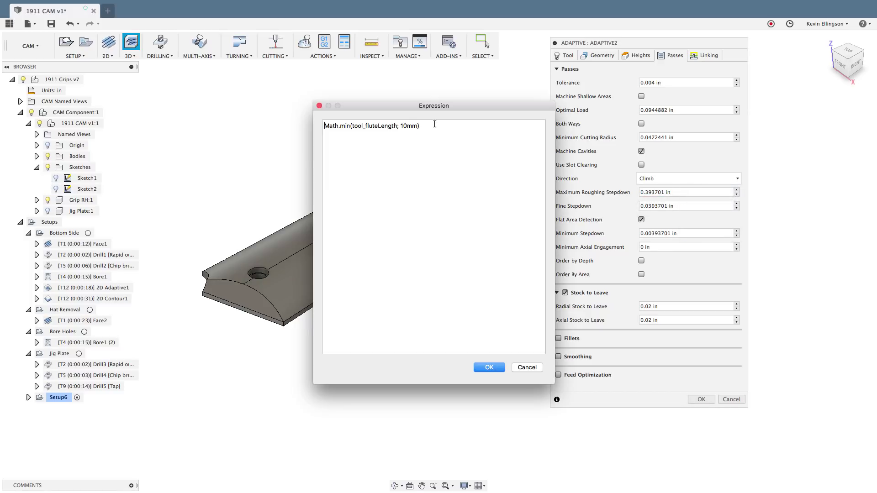
left_click_drag(437, 128, 331, 123)
key("BackSpace")
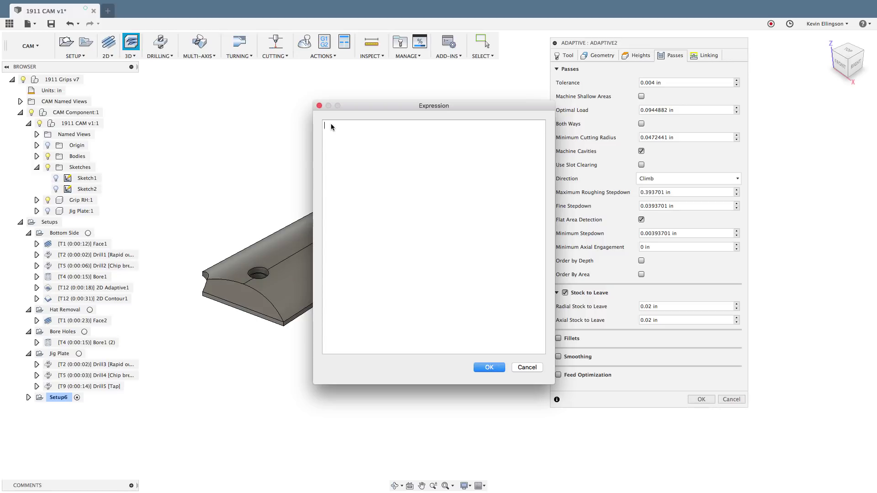
type("too")
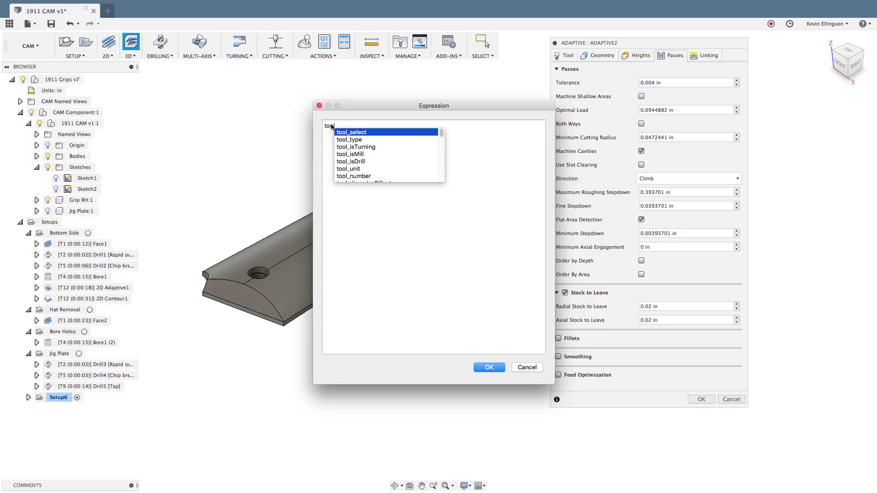
type("l_fltue")
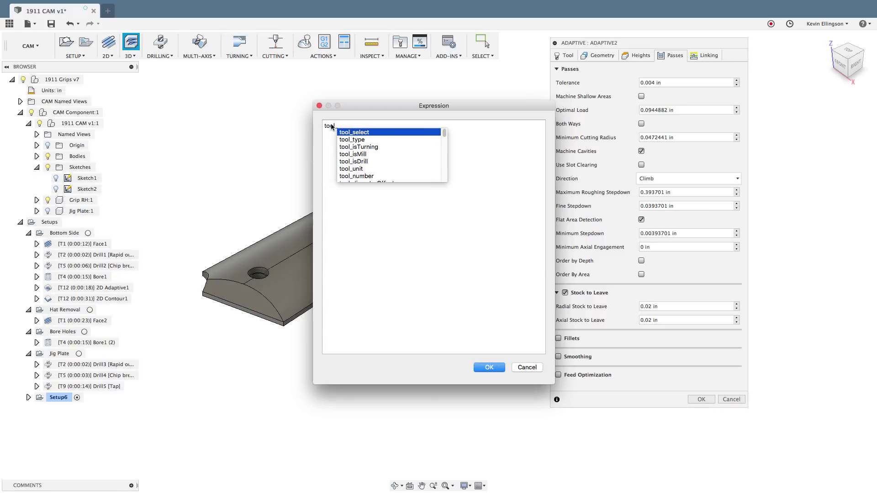
key("BackSpace")
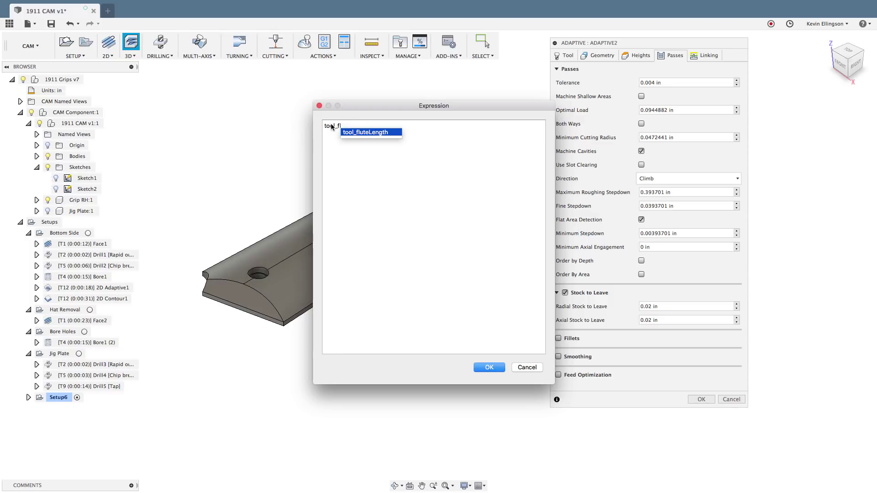
left_click(351, 132)
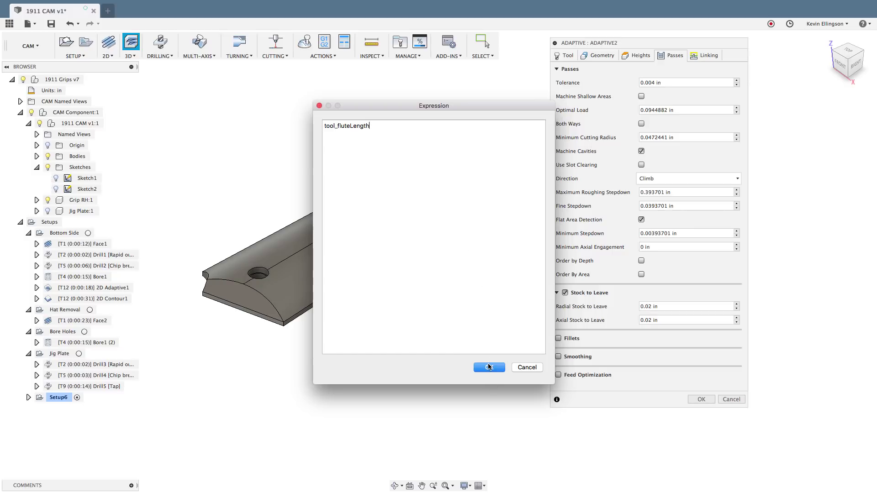
left_click(489, 366)
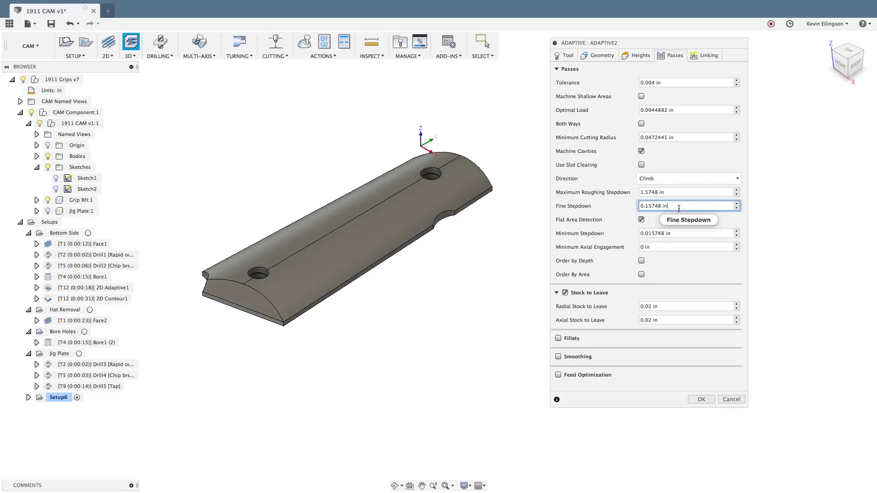
Set Fine Stepdown .03, enable Order By Area, and leave .01 in radial and axial stock.
left_click_drag(668, 206, 627, 211)
type(".03")
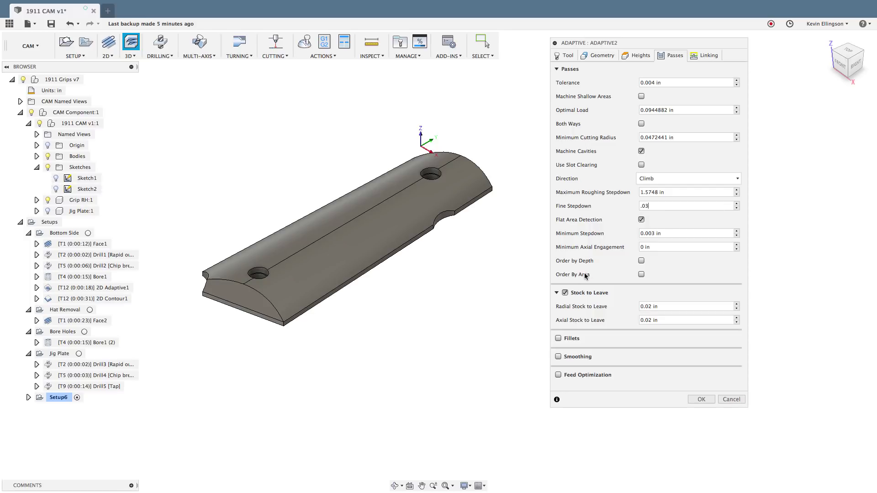
left_click(642, 274)
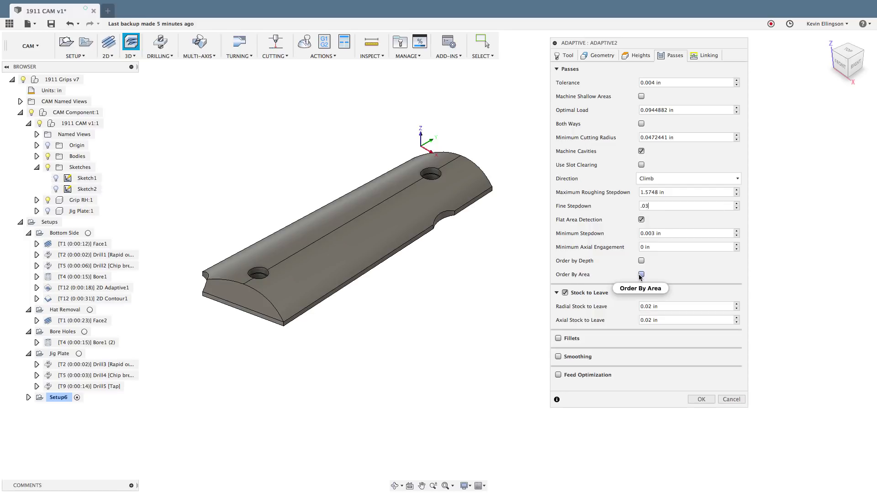
left_click(661, 306)
type(".01")
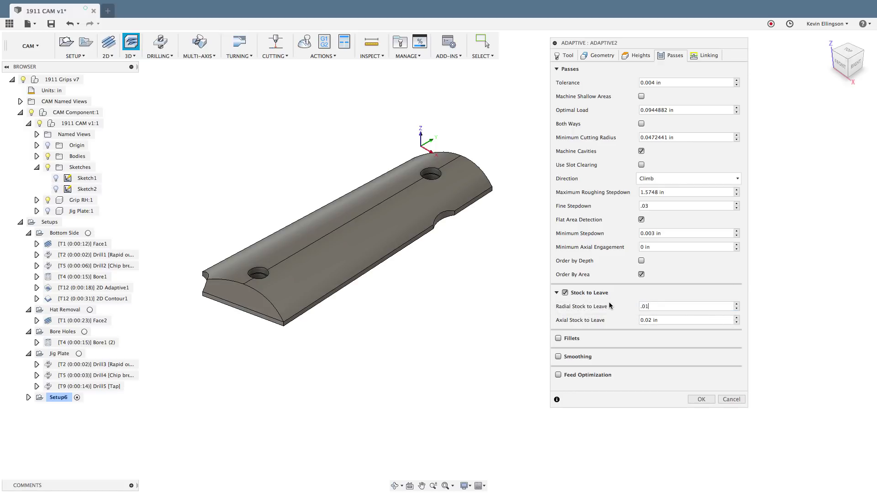
left_click(666, 322)
Set linking to Minimum retraction, 70% stay-down, .01 lift height and 200 no-engagement feedrate.
left_click(690, 59)
left_click(653, 83)
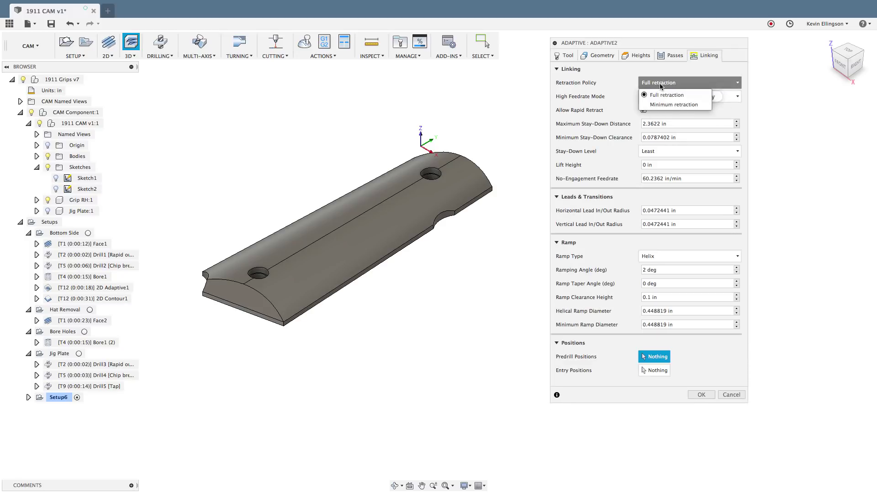
left_click(648, 104)
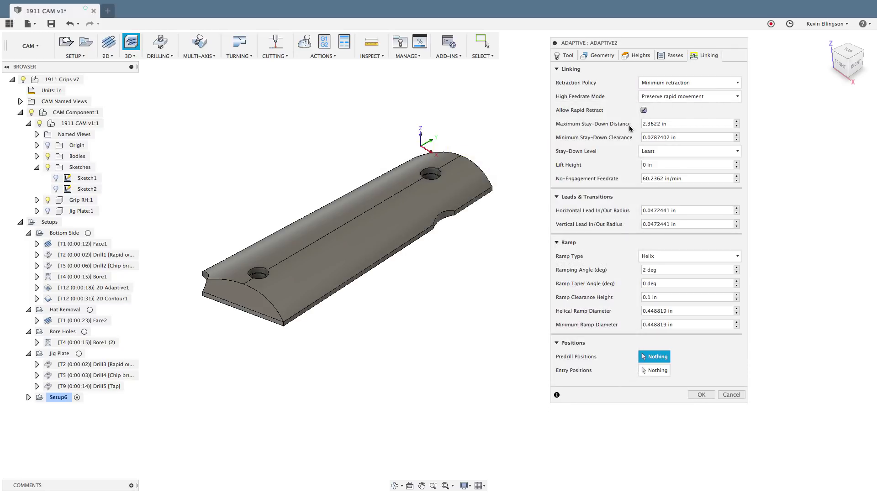
left_click(658, 151)
left_click(654, 228)
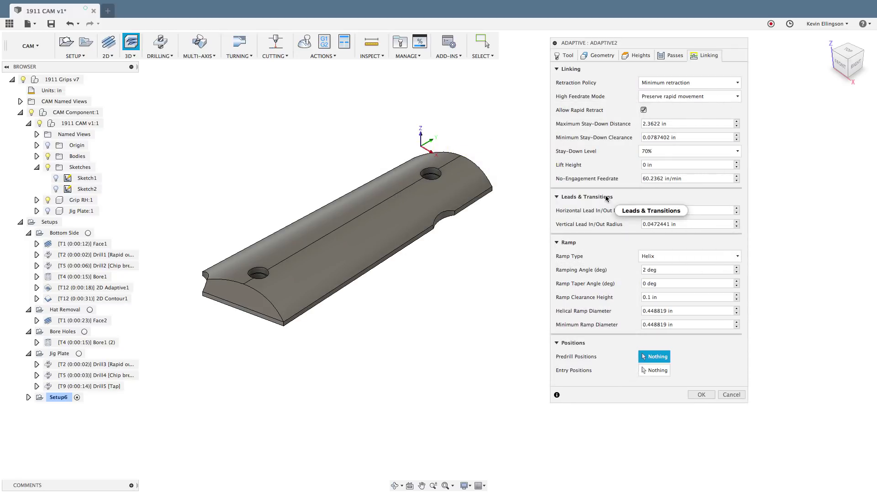
left_click(662, 165)
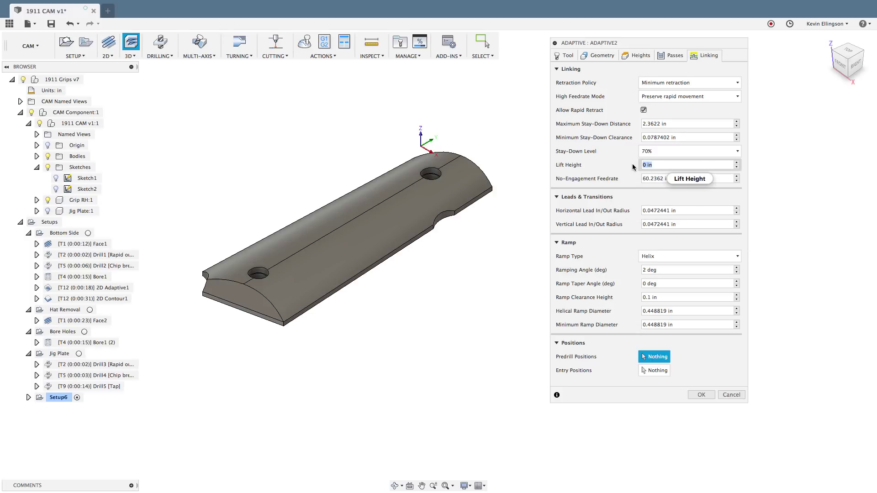
type(".01")
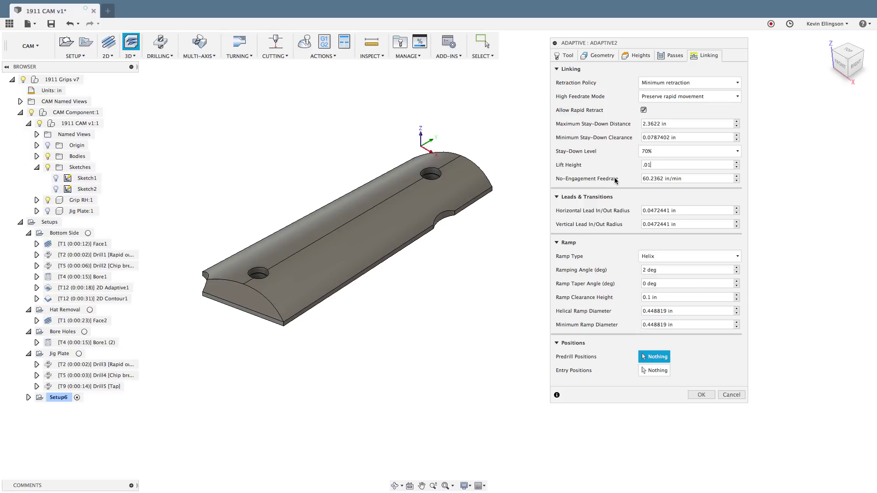
key("Tab")
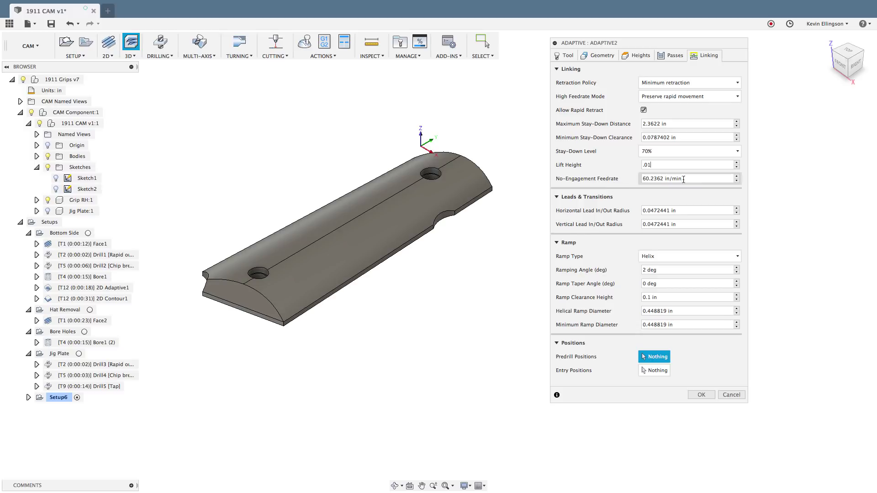
type("200")
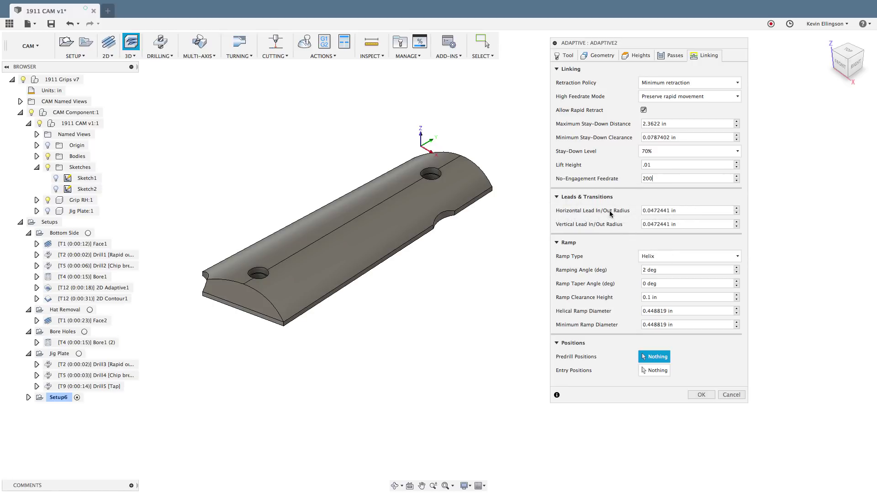
Generate the Adaptive2 roughing toolpath (about 2:01), hide it, and bring up Adaptive2's context menu.
left_click(701, 395)
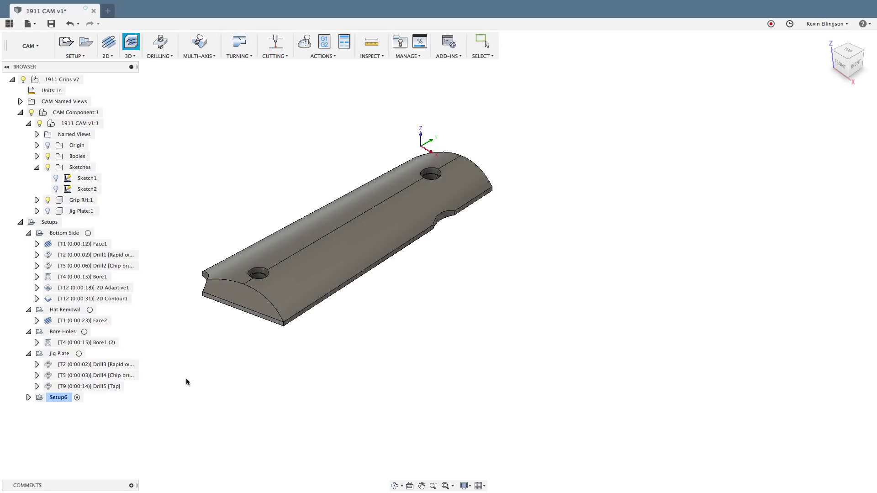
middle_click_drag(63, 414, 357, 340)
left_click(357, 340)
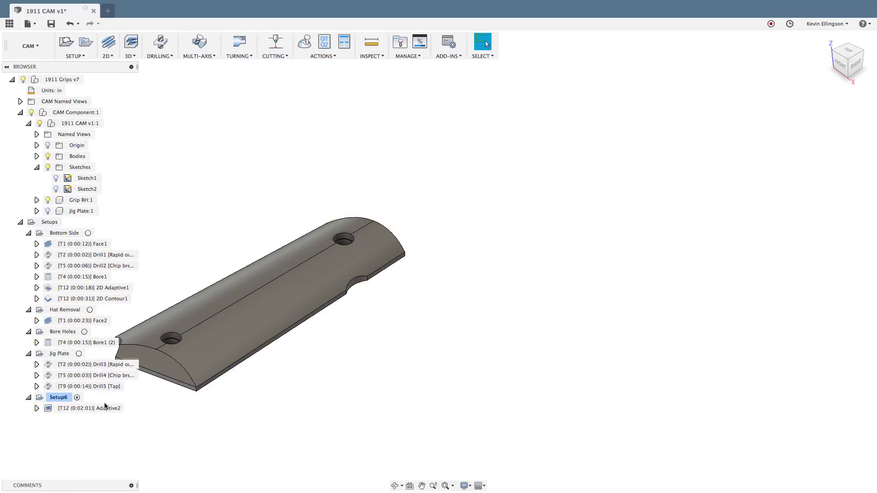
scroll(297, 366, "up", 5)
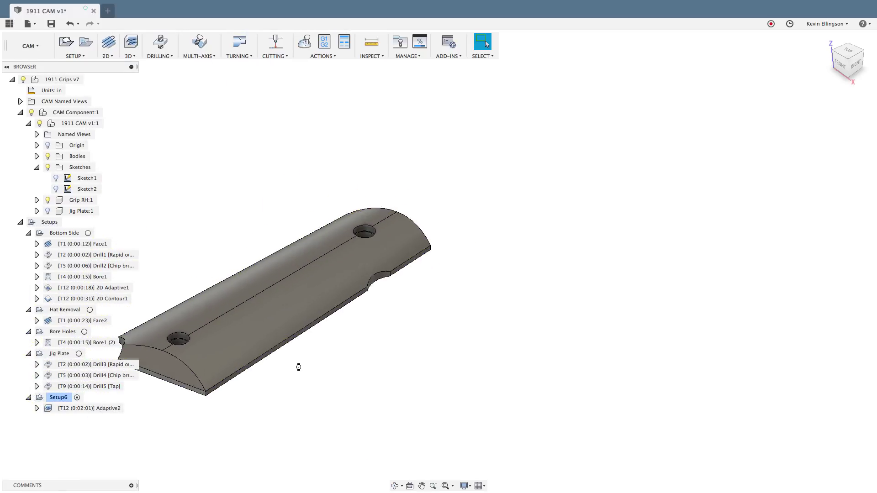
middle_click_drag(297, 366, 565, 347)
right_click(119, 409)
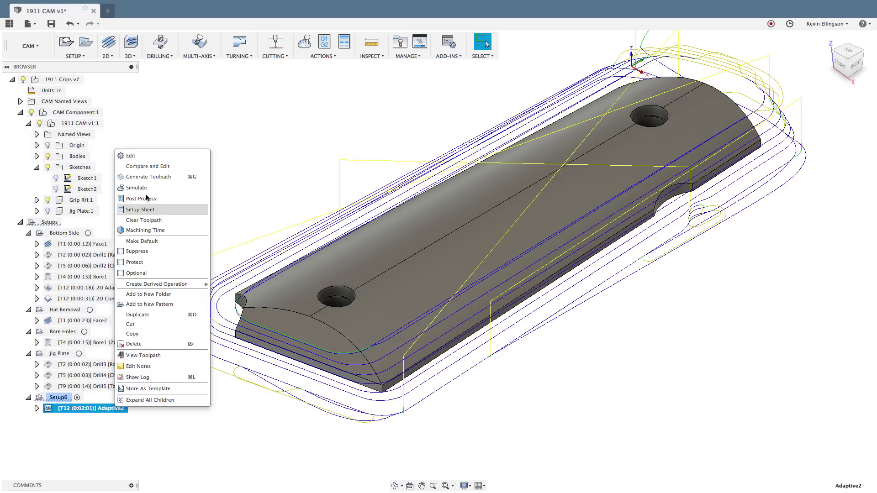
Enable Machine Shallow Areas on Adaptive2's passes and regenerate the toolpath.
left_click(152, 156)
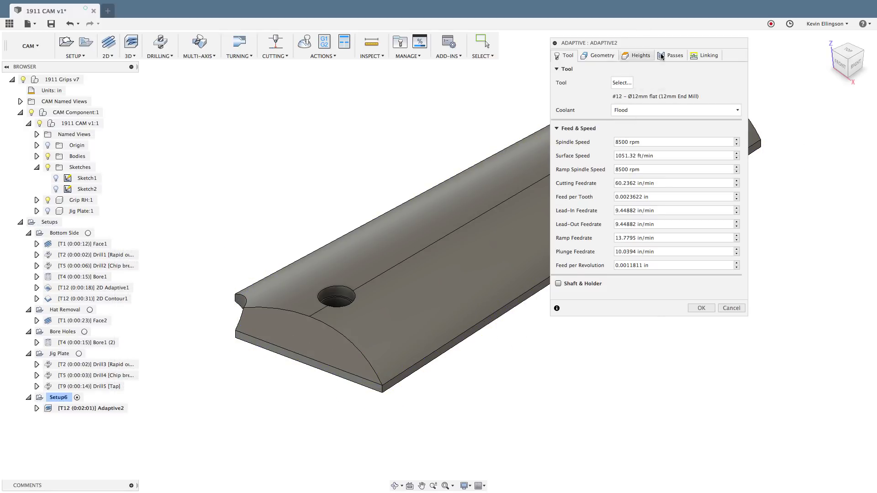
left_click(671, 55)
left_click(642, 97)
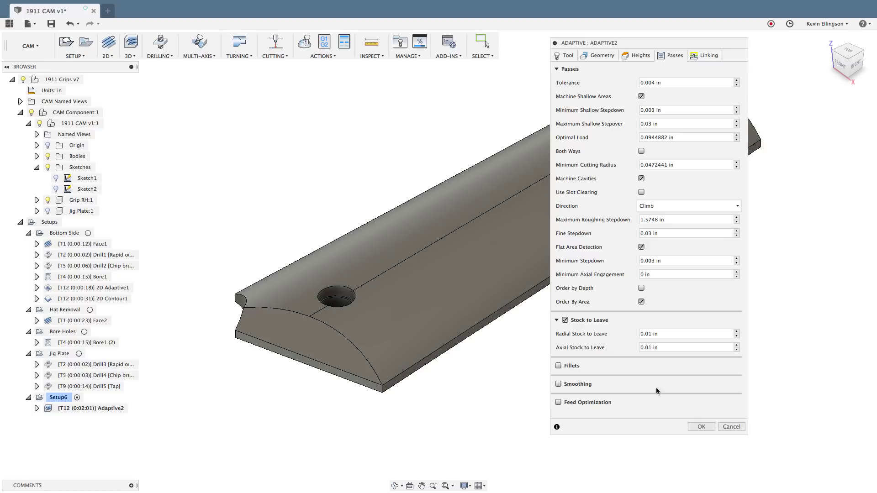
left_click(703, 427)
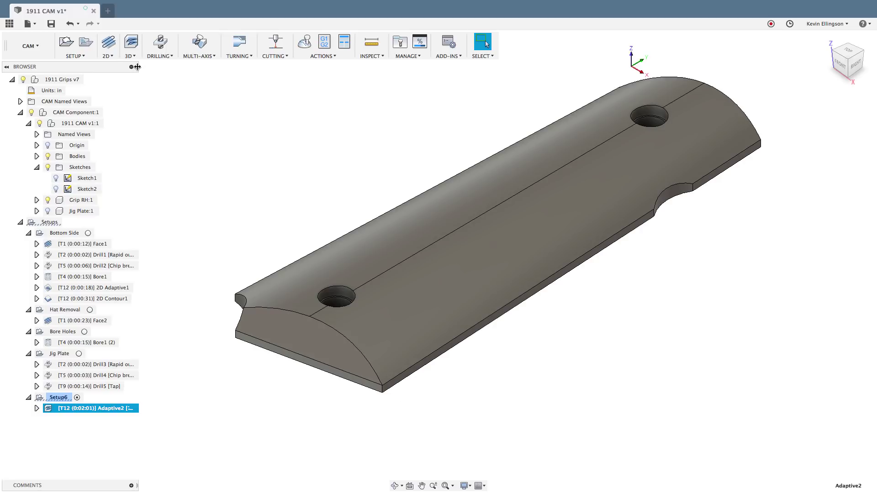
Widen the browser panel and deselect Adaptive2 to hide its 4:00 toolpath.
left_click_drag(137, 67, 173, 69)
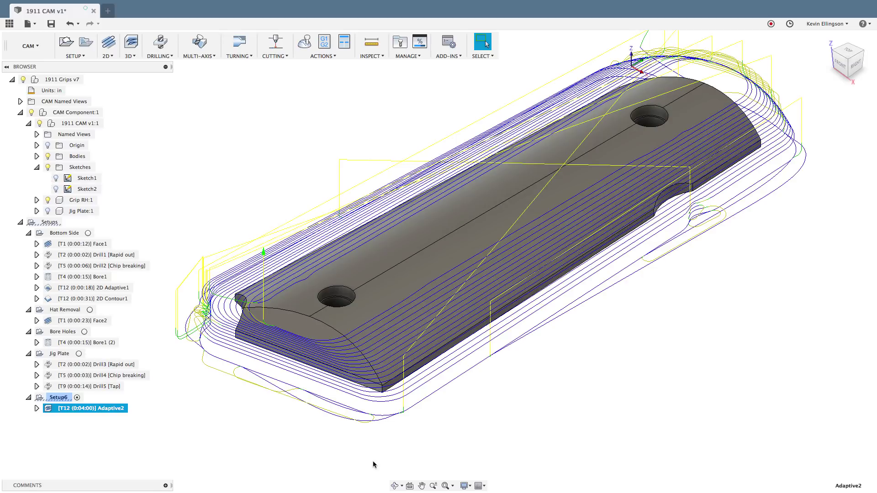
scroll(282, 446, "down", 2)
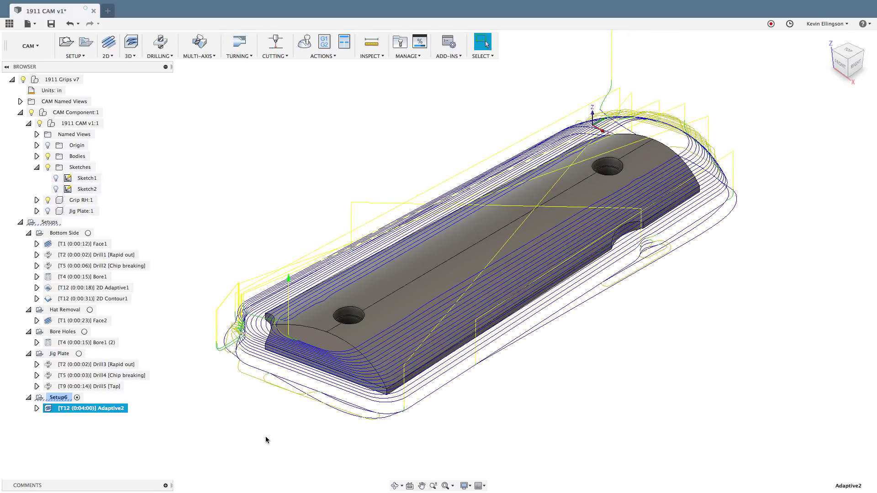
left_click(202, 289)
scroll(262, 334, "up", 3)
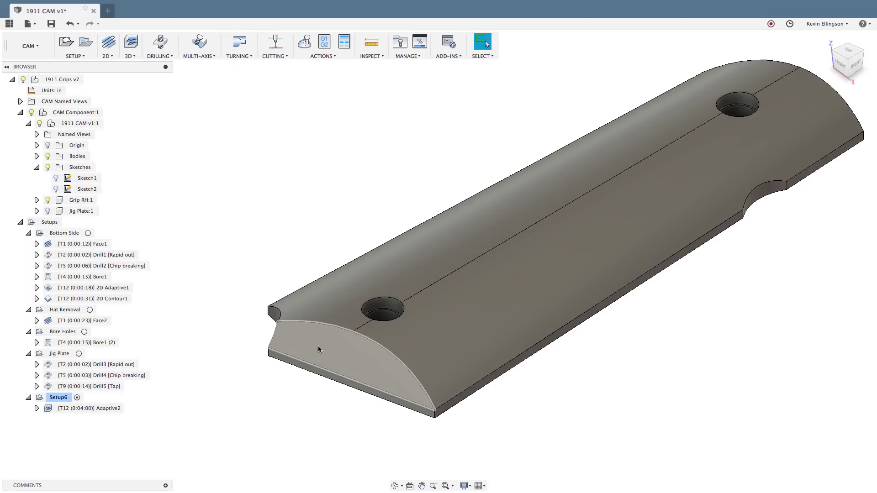
scroll(246, 327, "down", 1)
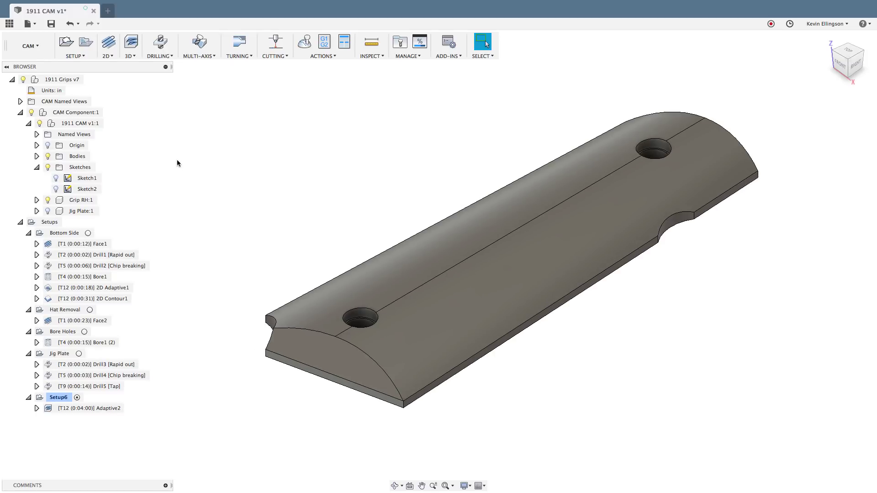
Start a 3D Contour finishing operation using the 7 - Ø6 mm ball nose tool.
left_click(133, 56)
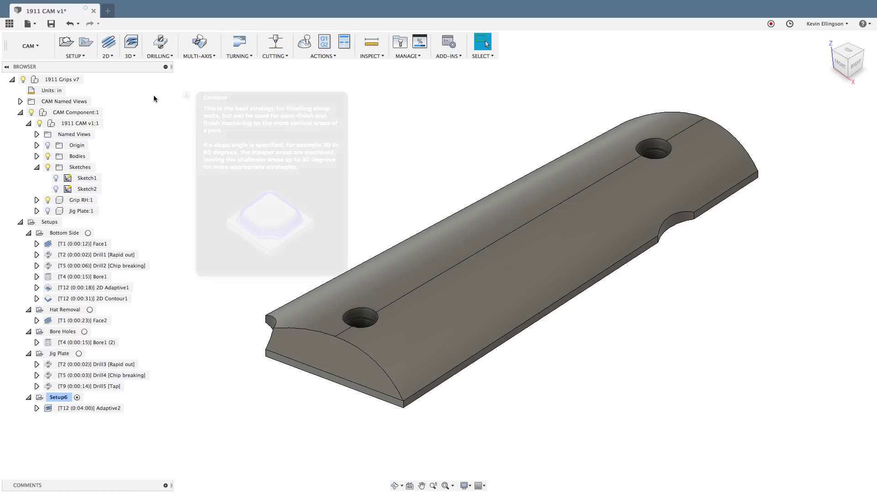
left_click(622, 83)
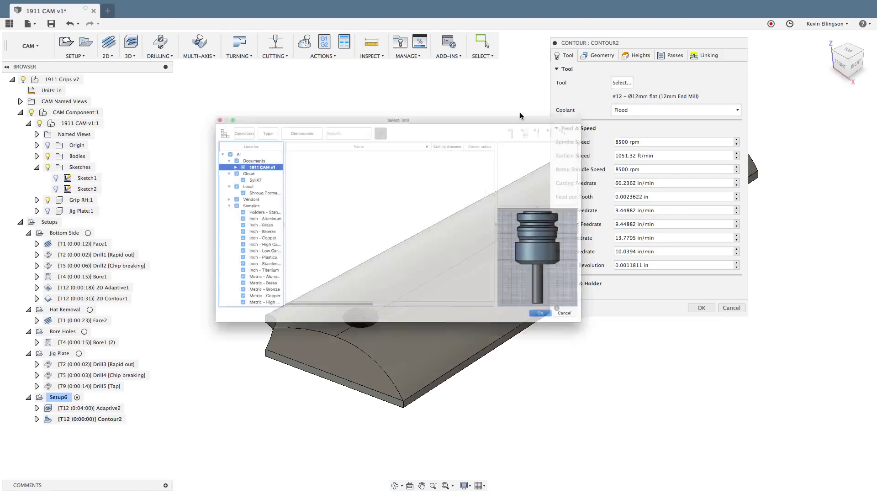
left_click(304, 115)
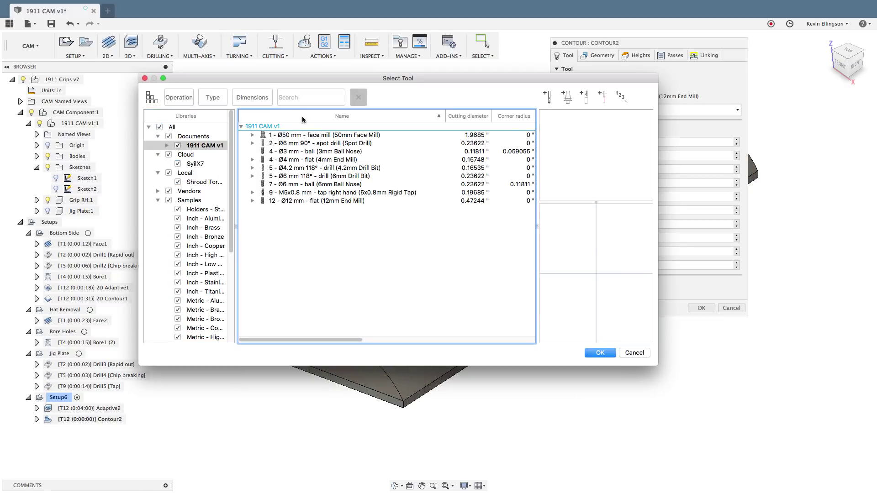
left_click(302, 118)
left_click(300, 150)
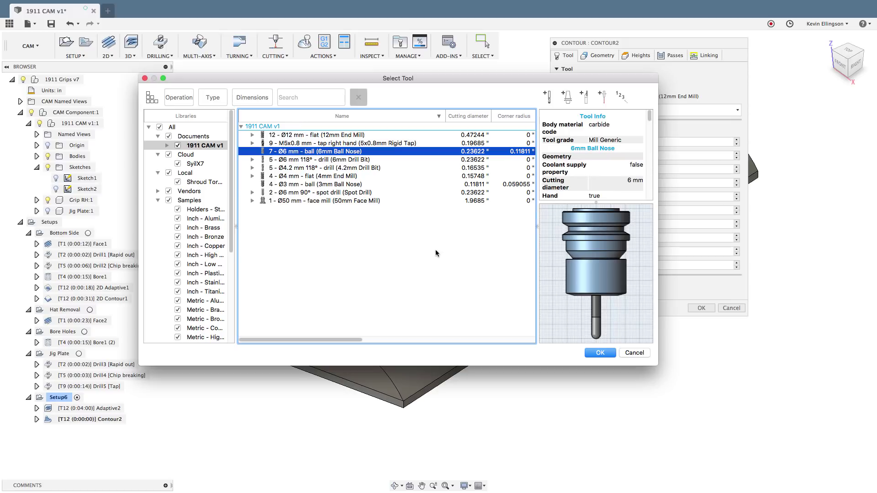
left_click(600, 353)
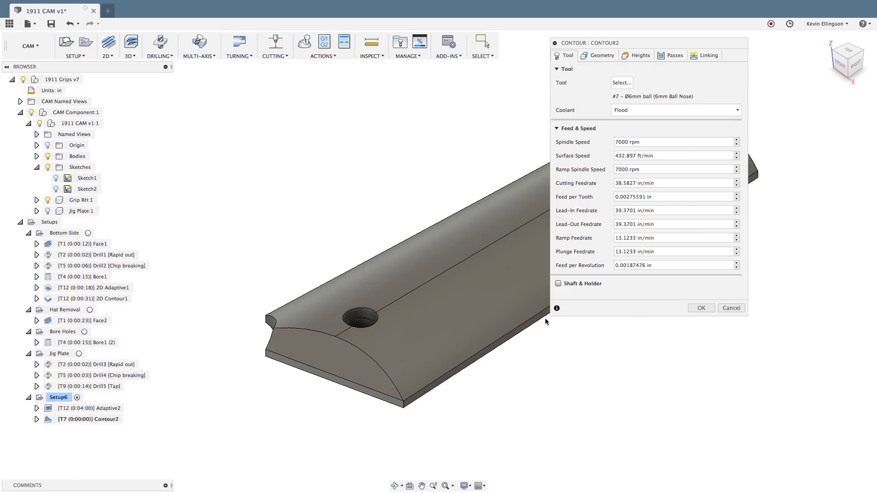
Set Contour2's machining boundary to a selection chaining the grip's bottom edge and end arc.
left_click(594, 57)
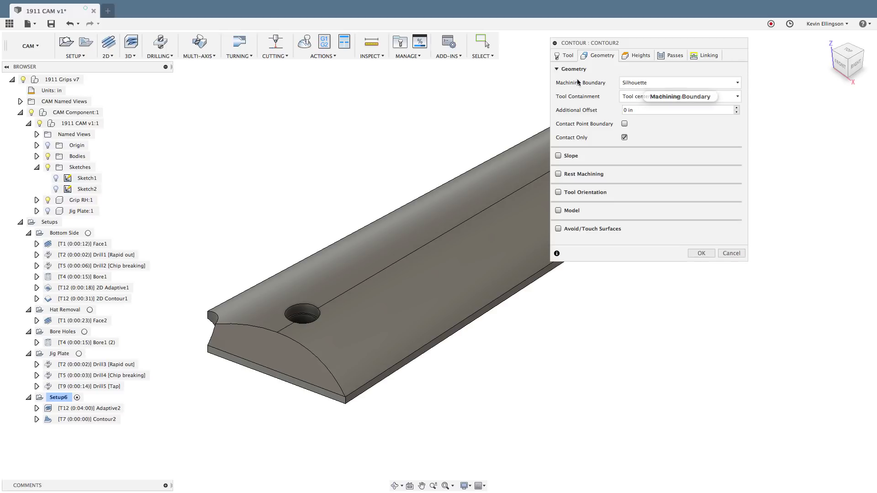
left_click(628, 96)
left_click(630, 83)
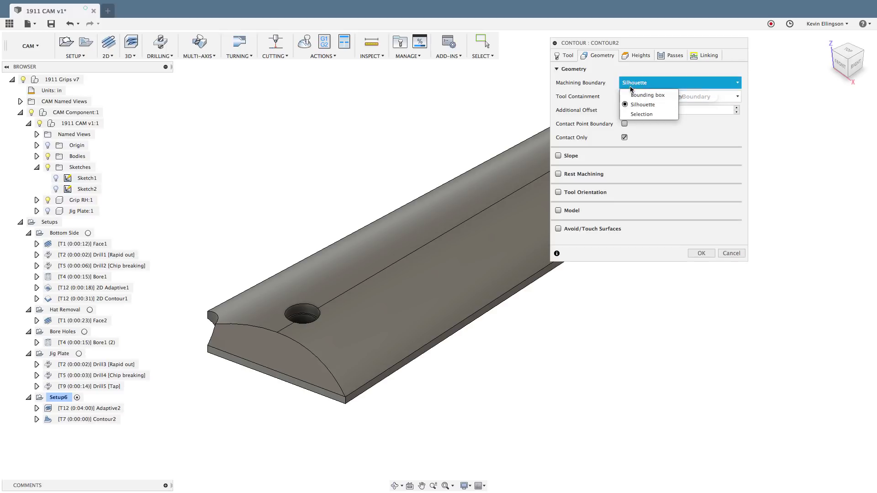
left_click(641, 114)
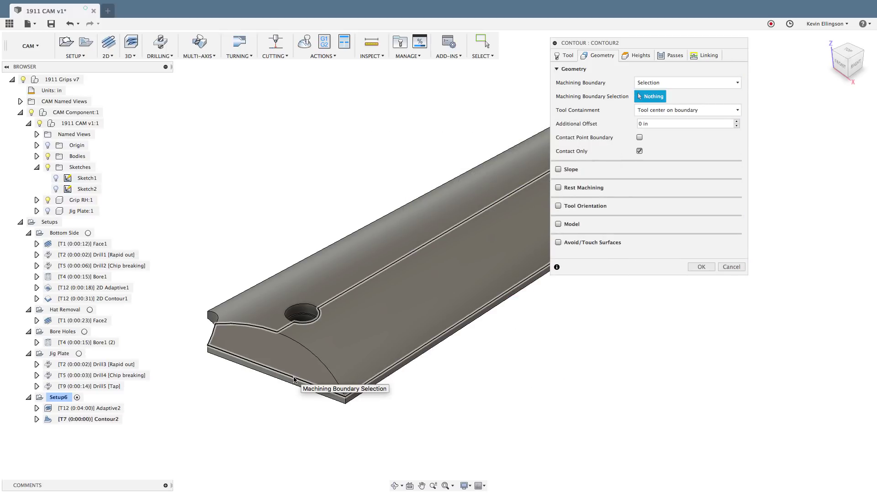
left_click(320, 394)
scroll(242, 392, "down", 2)
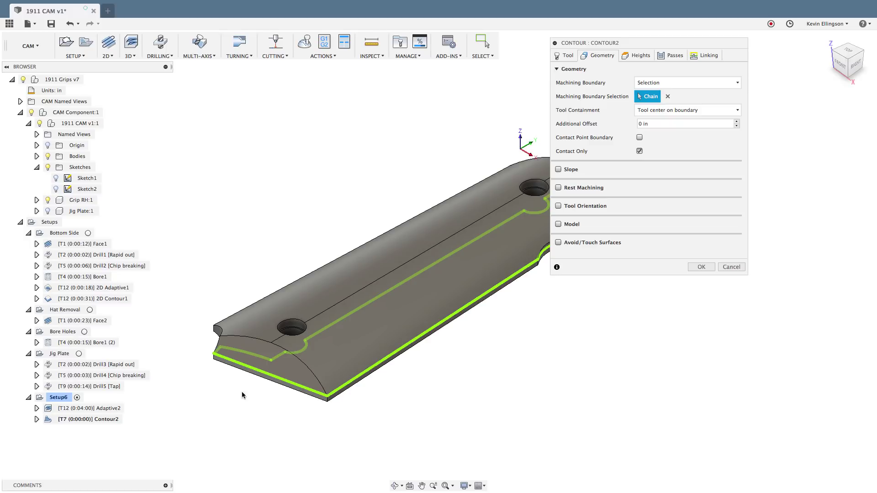
left_click(297, 389)
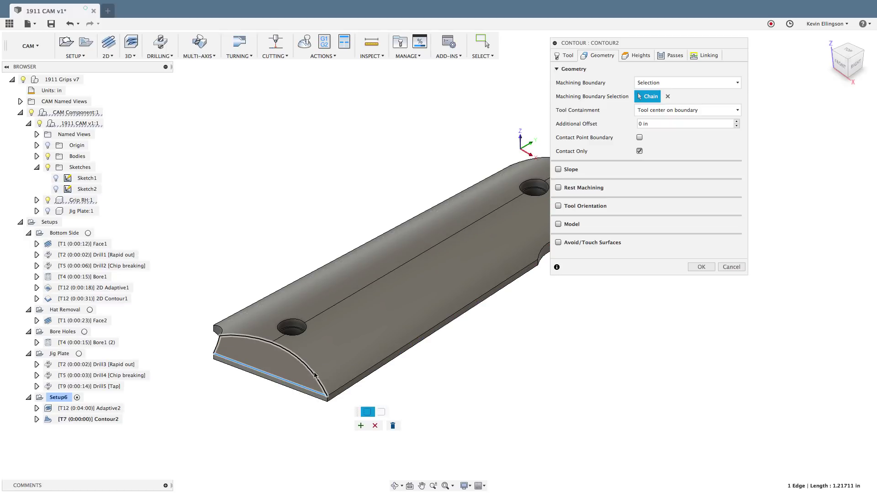
left_click(361, 425)
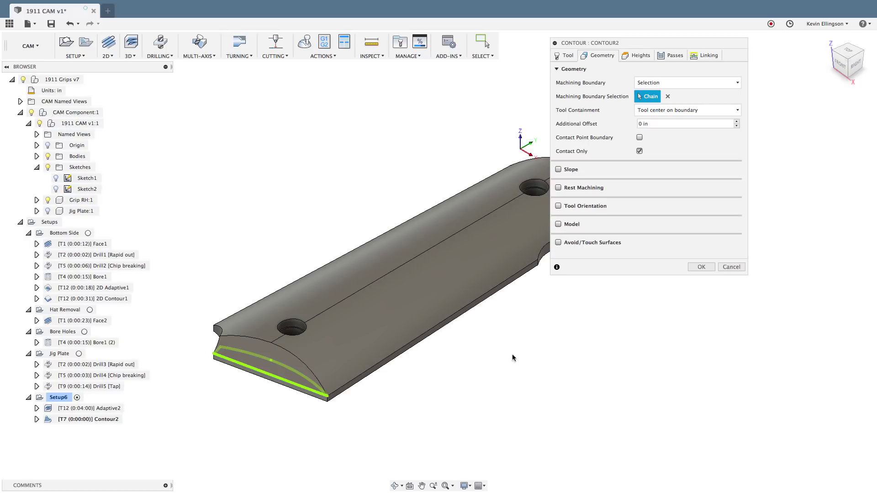
Enable contact point boundary, reduce maximum stepdown to 0.01 in, and order passes bottom-up.
left_click(639, 137)
left_click(671, 56)
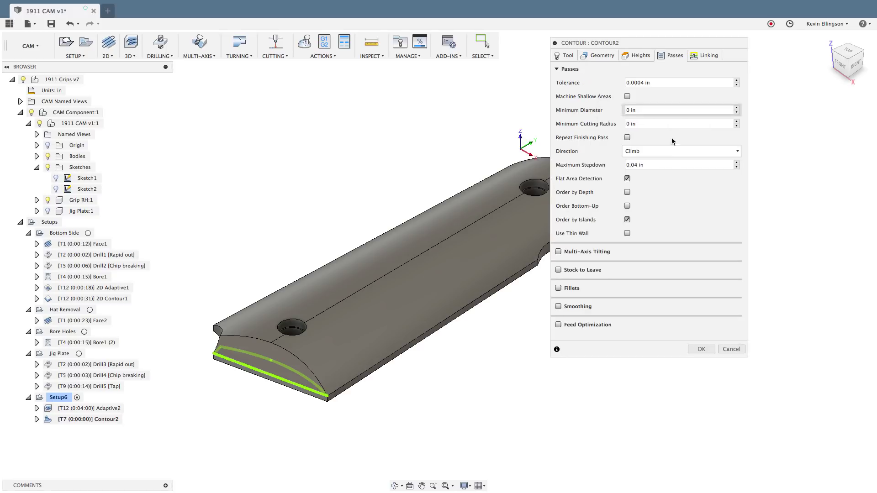
left_click_drag(663, 164, 614, 164)
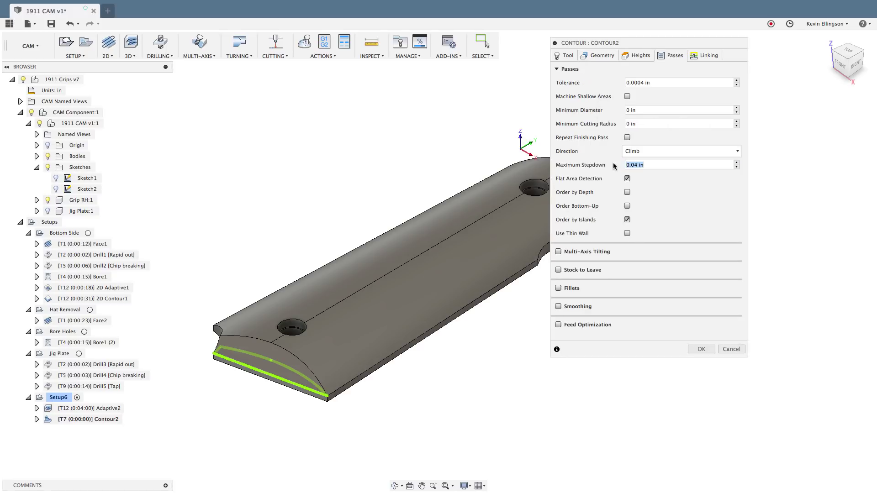
type(".01")
left_click(627, 206)
Use minimum retraction with plunge ramps, then generate the Contour2 toolpath (about 1:24).
left_click(705, 56)
left_click(690, 83)
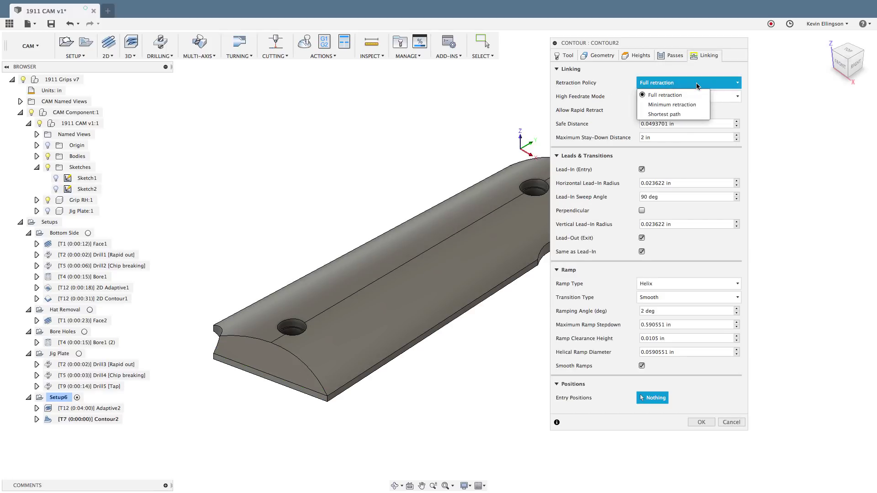
left_click(672, 105)
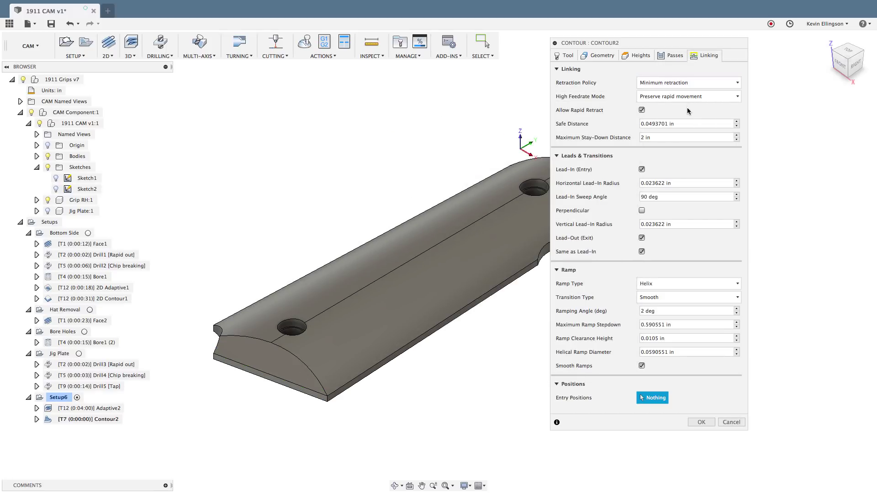
left_click(679, 289)
left_click(678, 289)
left_click(679, 289)
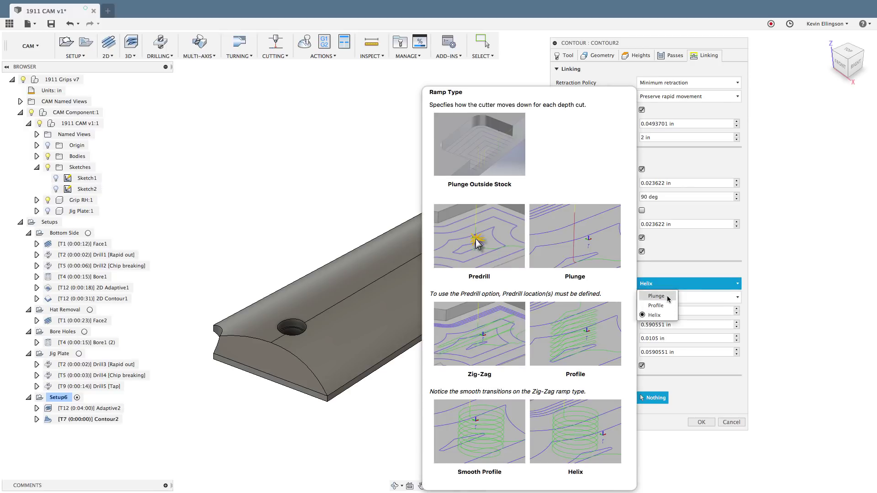
left_click(667, 296)
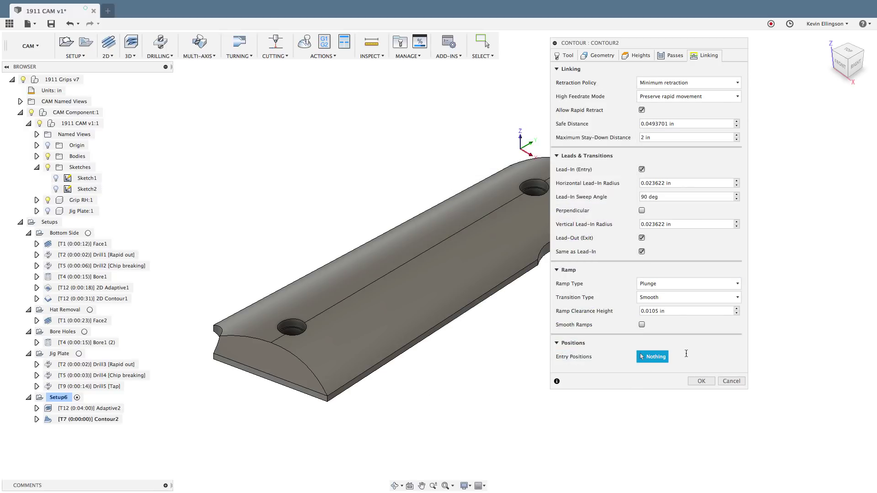
left_click(700, 381)
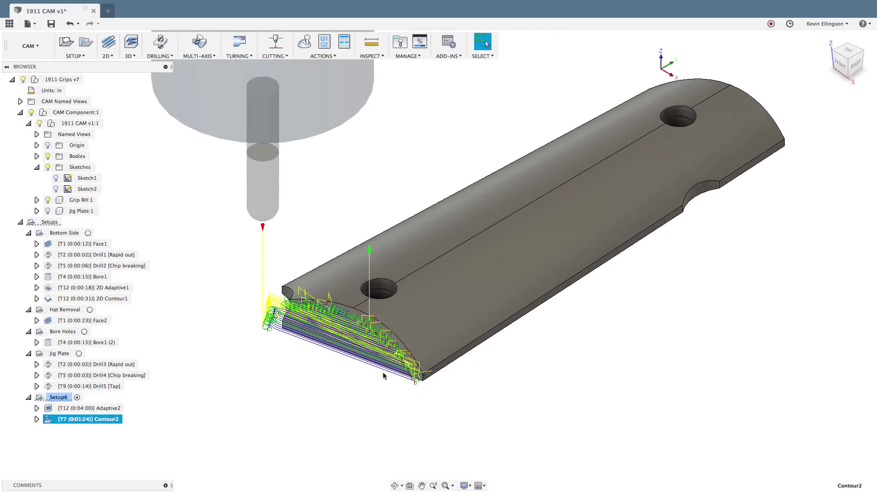
Reopen Contour2 to view its passes: 0.0004 in tolerance and 0.01 in maximum stepdown.
scroll(286, 360, "up", 6)
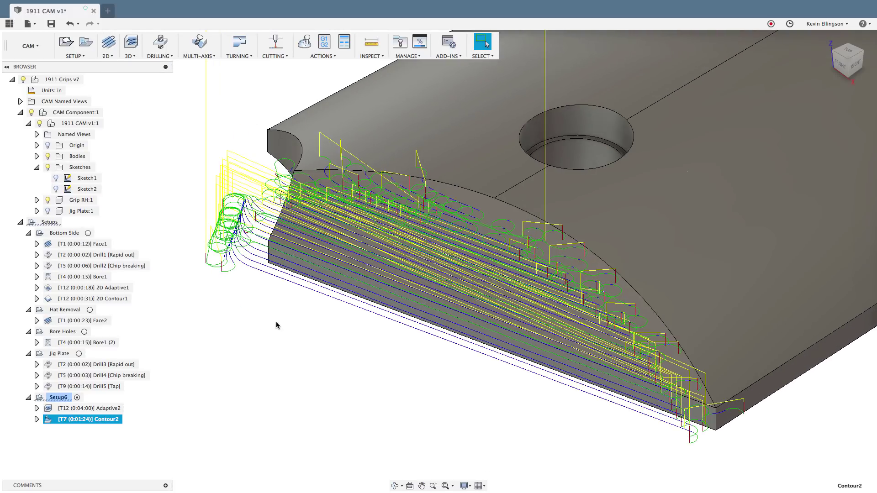
scroll(277, 323, "down", 2)
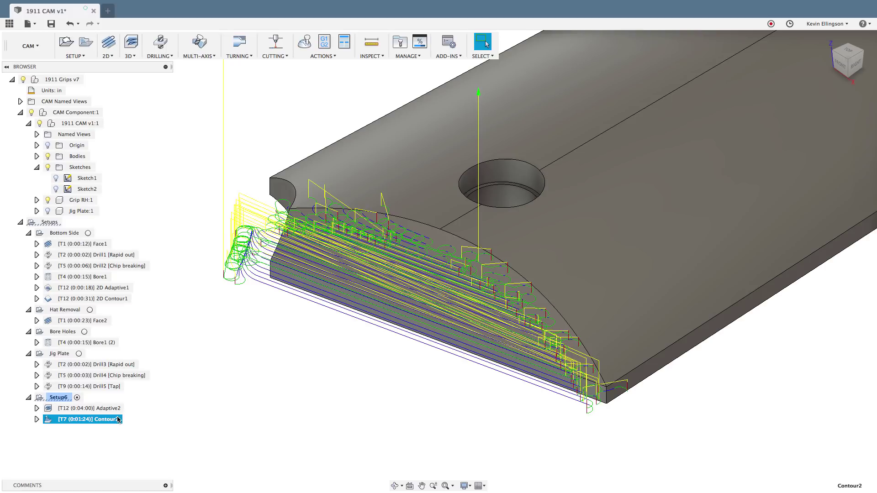
right_click(118, 420)
left_click(137, 167)
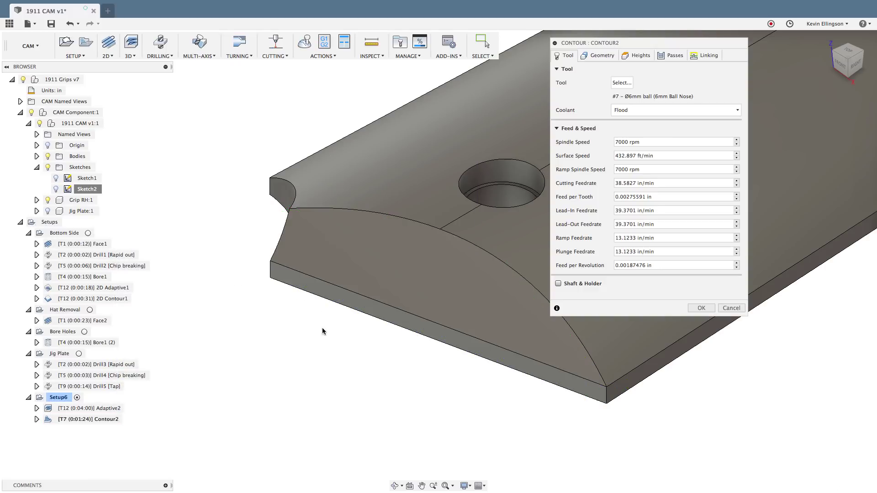
left_click(671, 55)
scroll(242, 287, "down", 2)
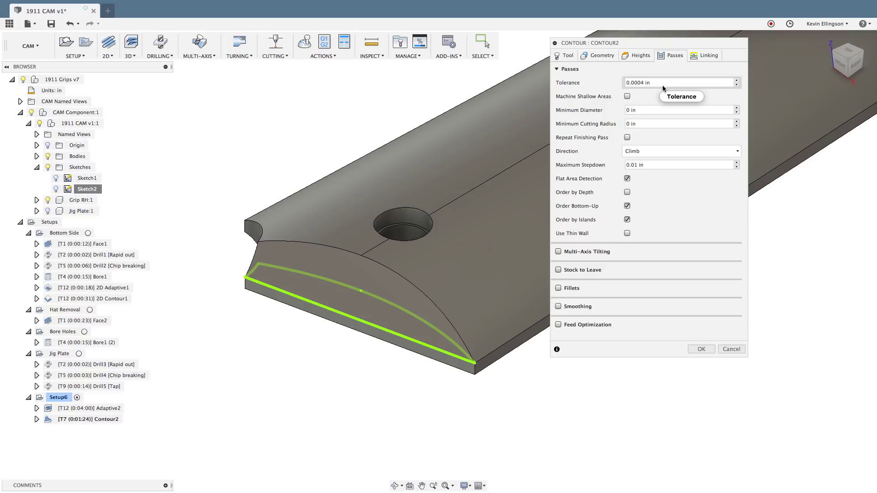
Review Contour2's tolerance, set the additional boundary offset to -tolerance, and regenerate the toolpath.
mouse_move(656, 84)
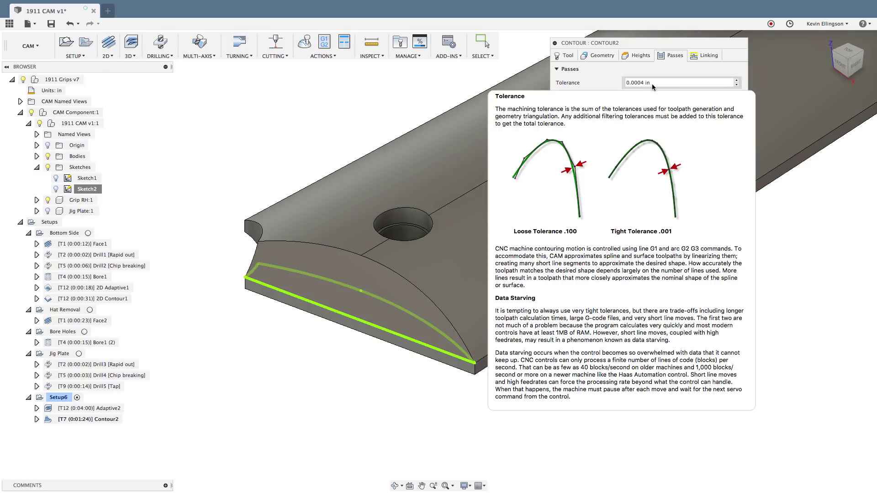
left_click(653, 85)
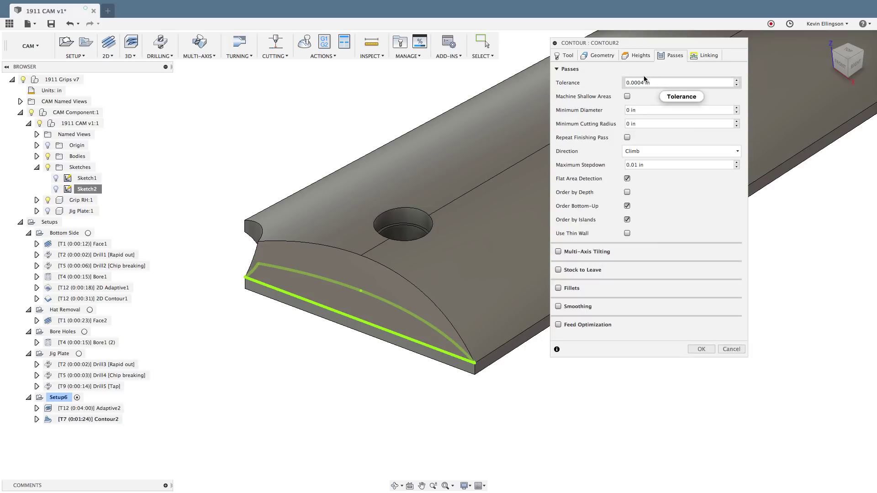
left_click(603, 57)
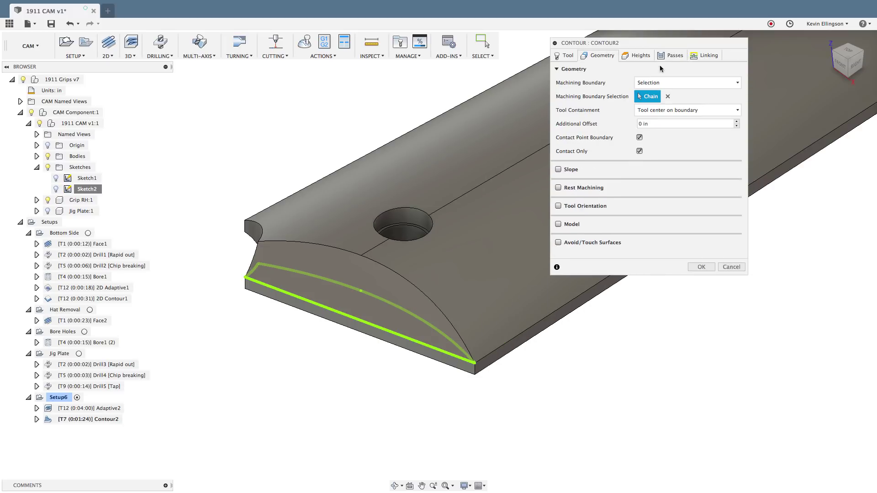
left_click(671, 56)
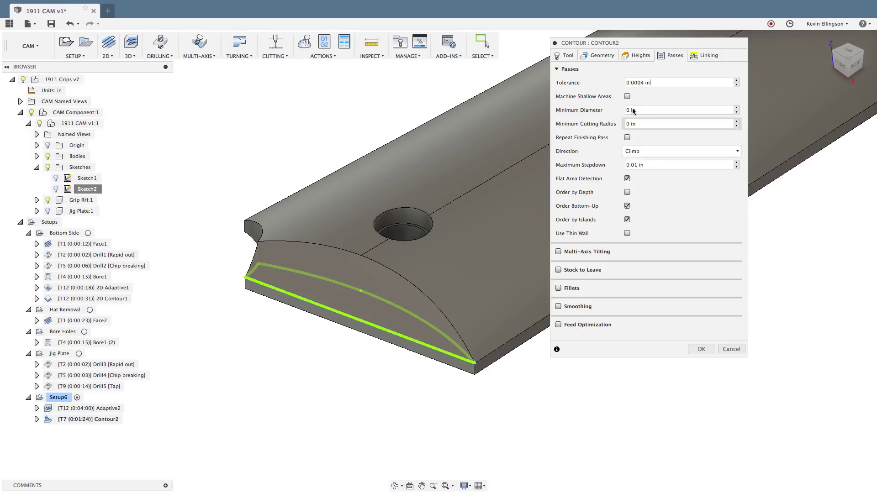
mouse_move(658, 83)
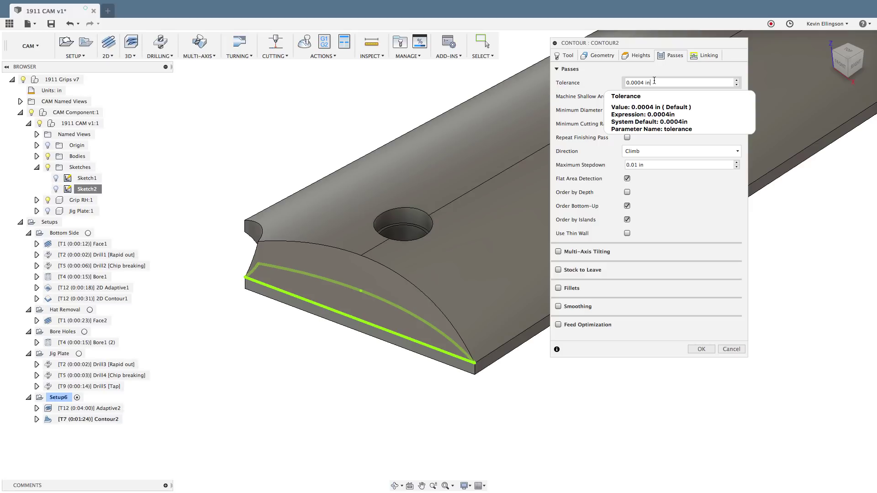
left_click(610, 58)
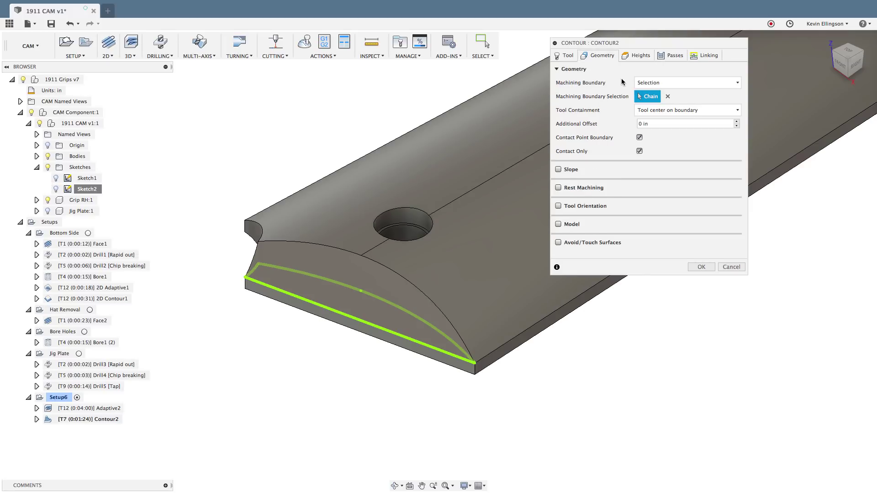
left_click(648, 124)
left_click(701, 266)
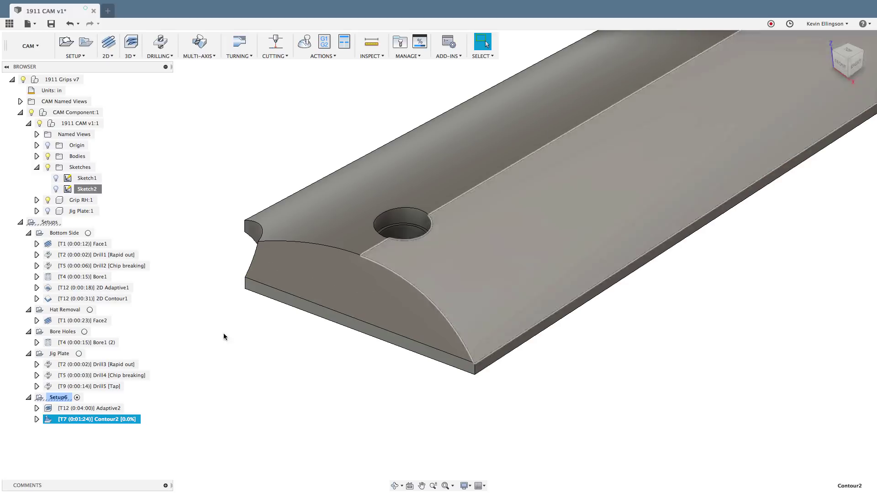
Deselect Contour2 to hide its 0:34 toolpath, leaving only the bare grip model visible.
scroll(228, 339, "down", 5)
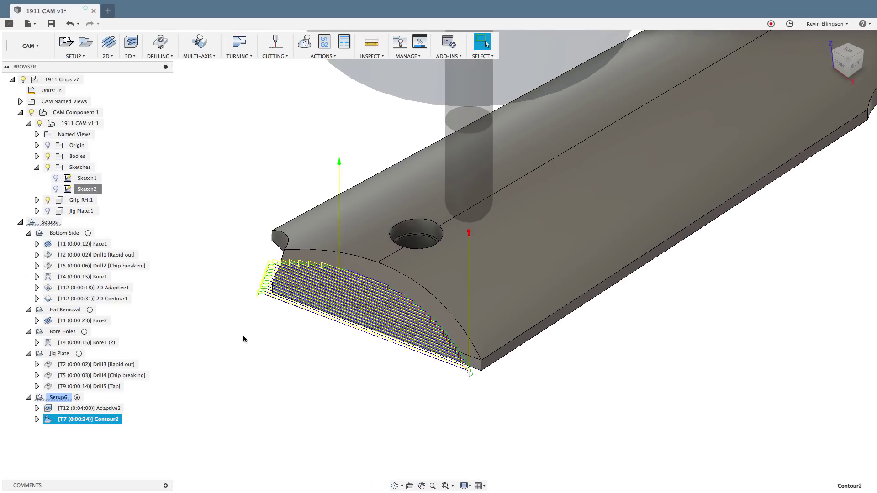
scroll(228, 333, "up", 5)
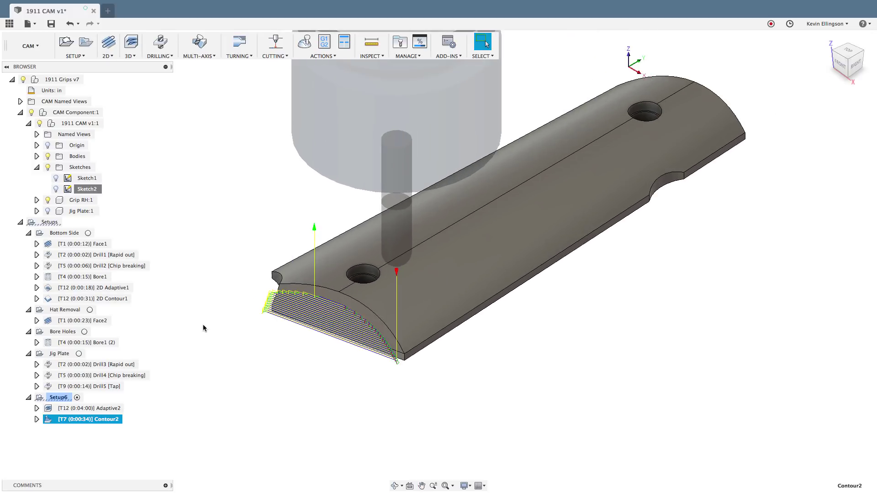
scroll(211, 317, "down", 2)
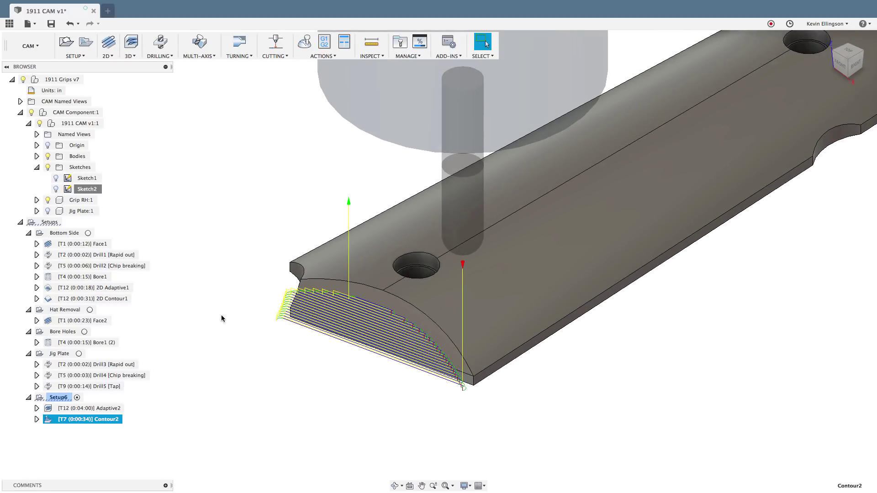
middle_click_drag(235, 291, 365, 279, "shift")
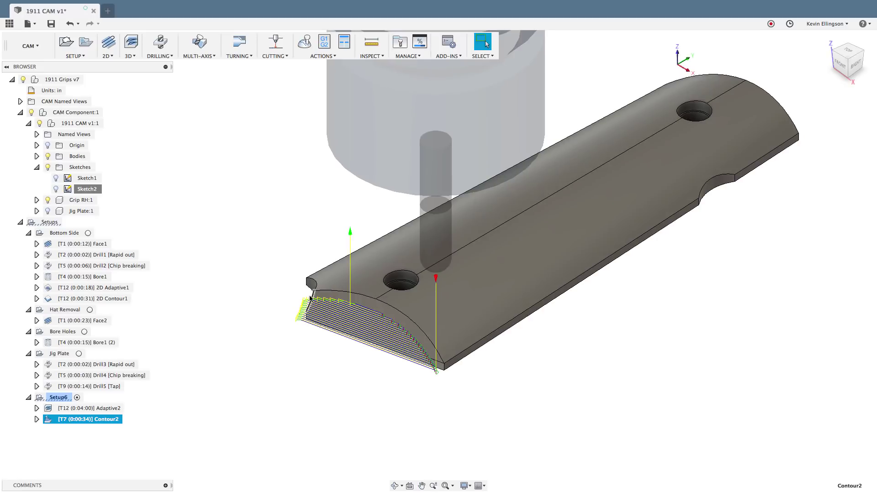
left_click(326, 263)
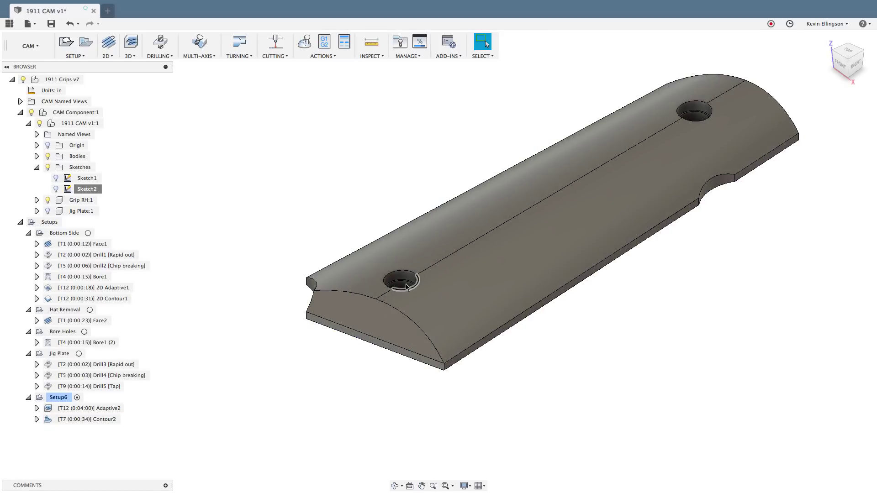
scroll(270, 274, "down", 2)
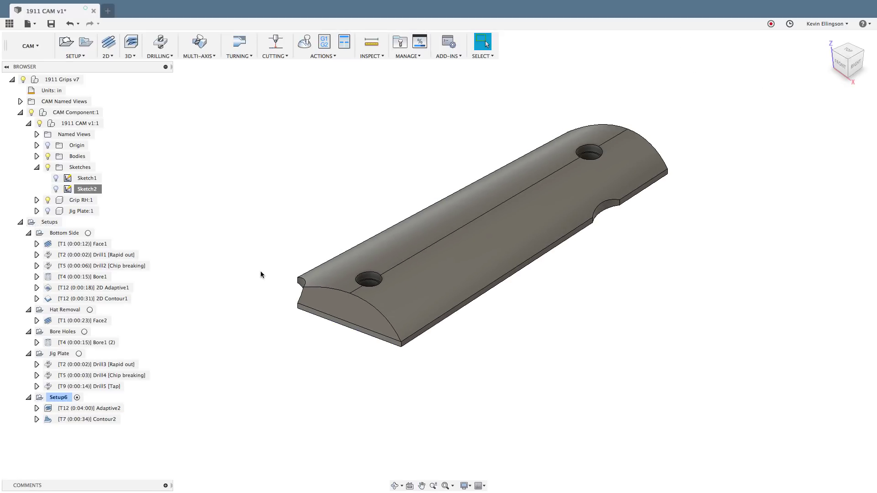
middle_click_drag(245, 249, 245, 257)
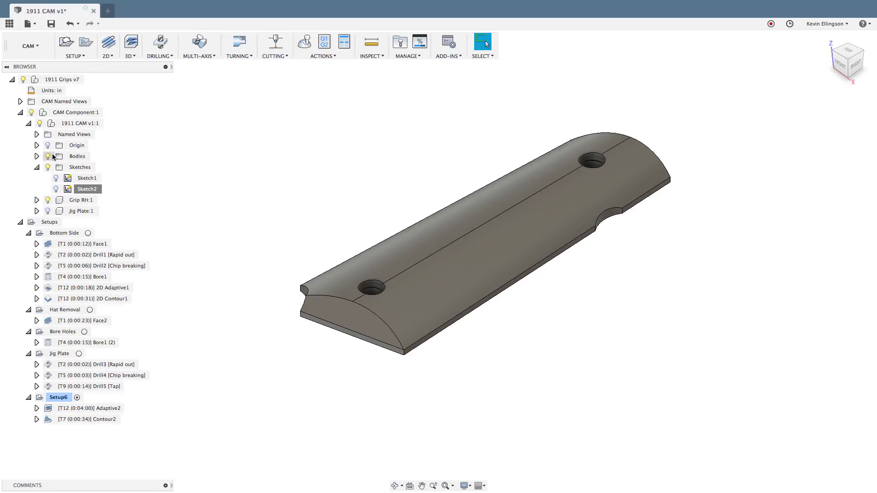
Make Sketch2's two parallel guide lines visible beside the grip and list the 3D strategies.
left_click(56, 188)
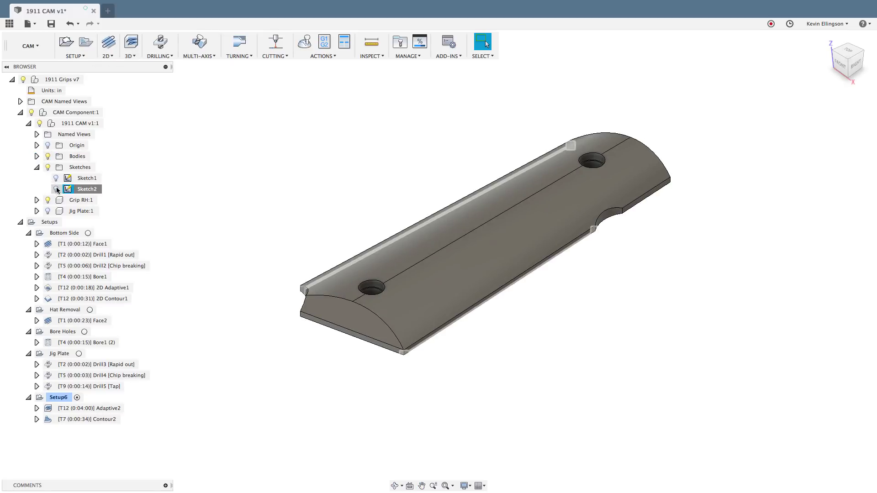
scroll(196, 183, "down", 4)
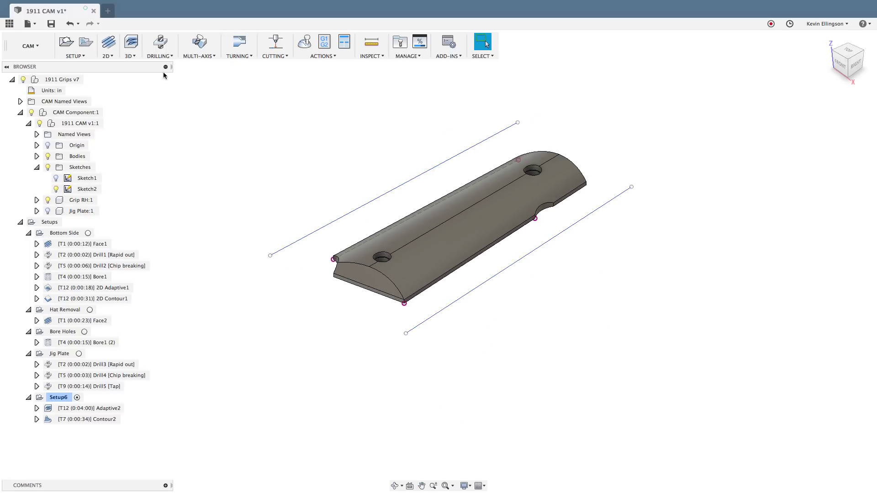
left_click(111, 56)
left_click(130, 55)
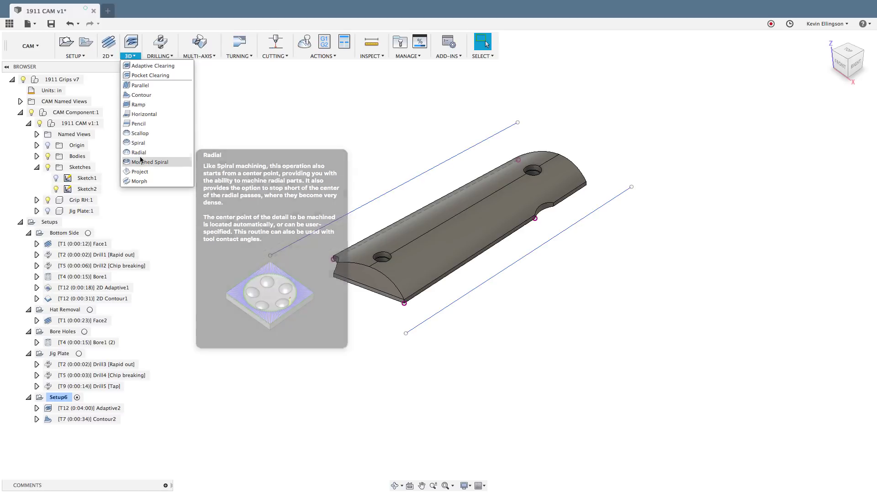
Add a Morph finishing operation guided by Sketch2's lower and upper lines.
left_click(139, 181)
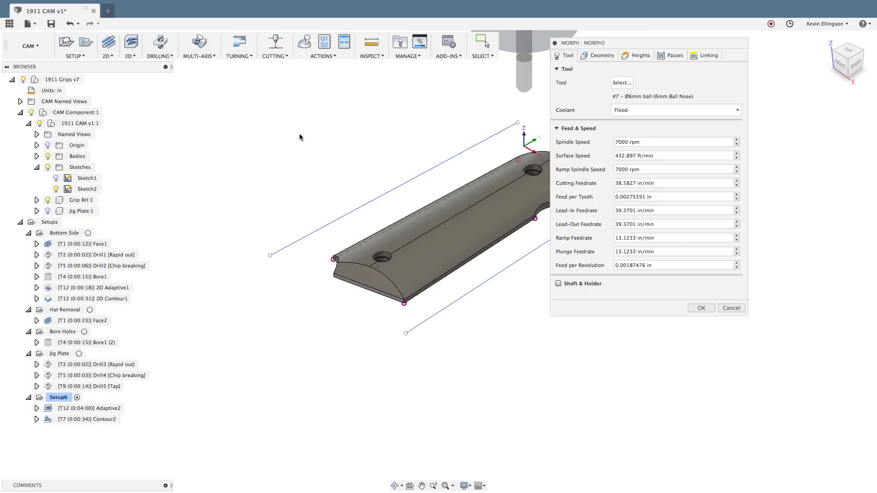
left_click(598, 55)
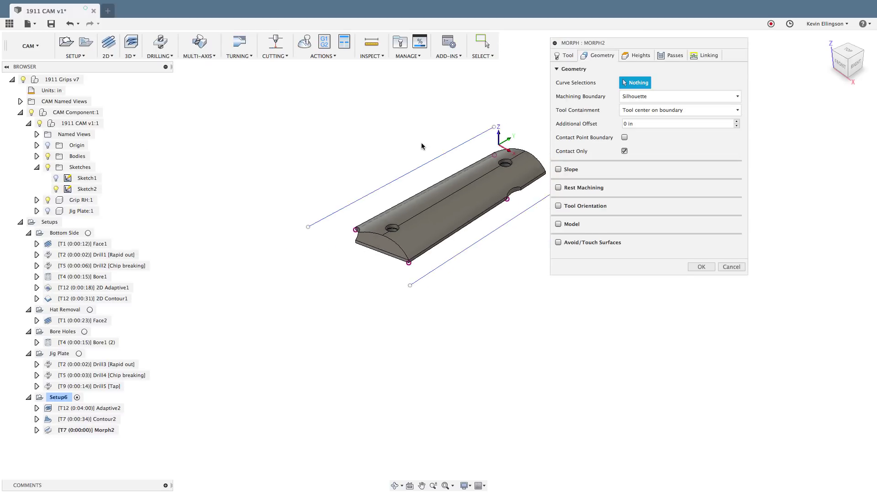
scroll(421, 143, "down", 3)
scroll(473, 242, "up", 1)
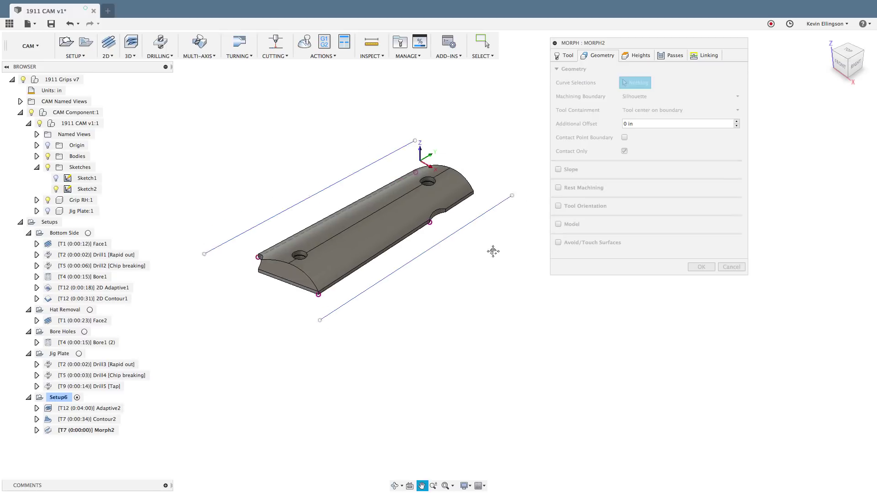
left_click(488, 241)
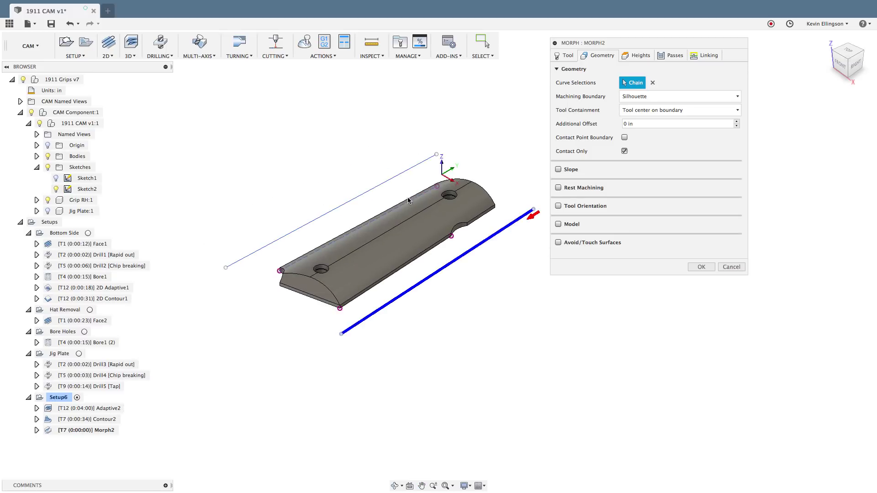
left_click(394, 178)
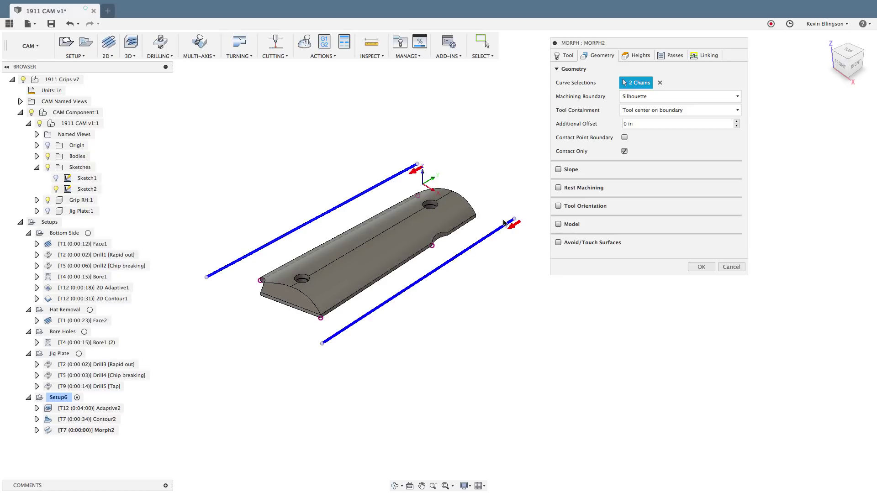
Bound Morph2 by the grip's top edge and curved end chain, offset -tolerance, with contact point boundary.
left_click(649, 97)
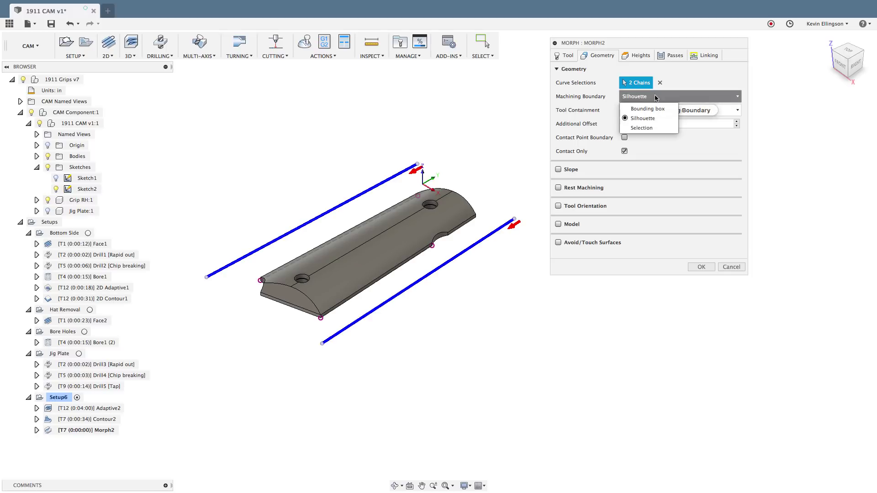
left_click(637, 121)
scroll(381, 262, "up", 2)
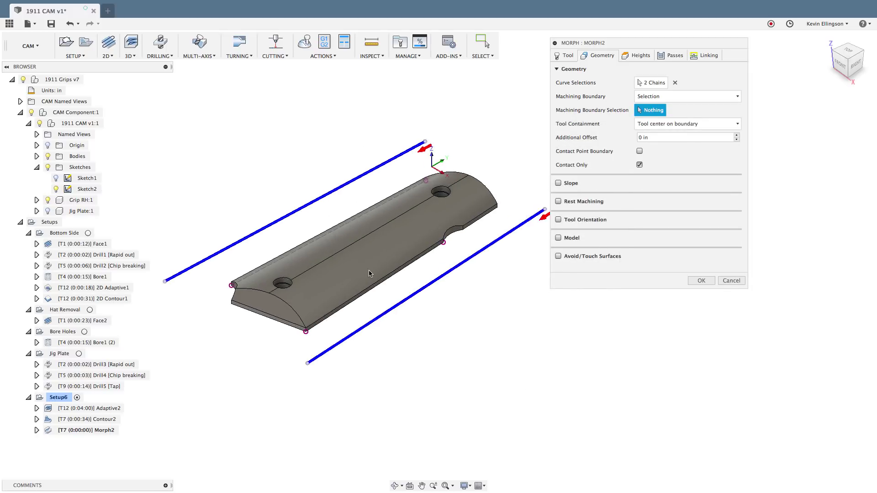
left_click(364, 293)
left_click(361, 292)
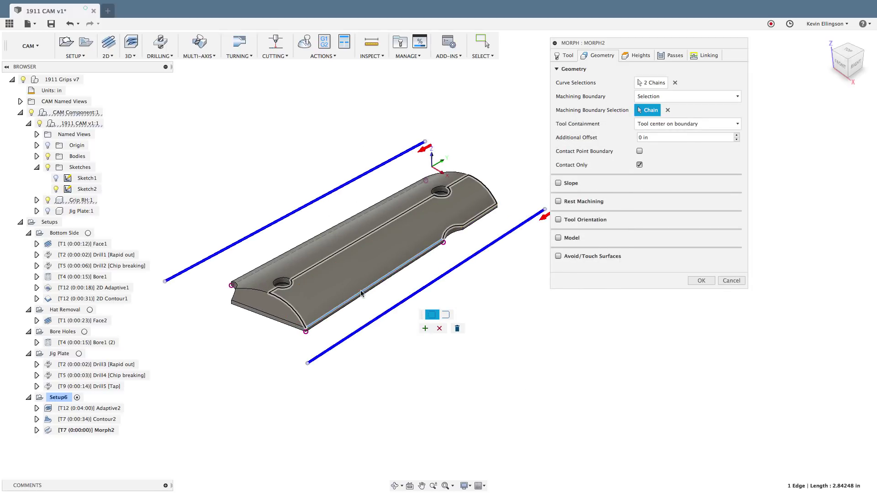
left_click(263, 286)
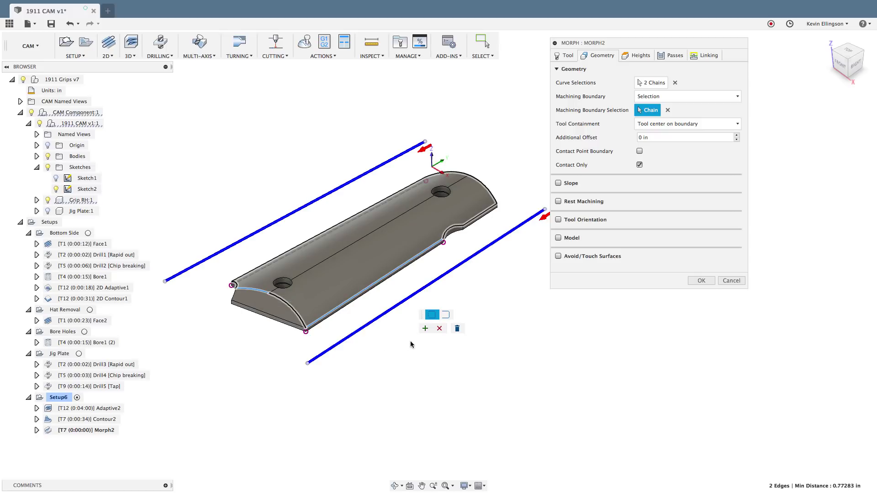
left_click(425, 329)
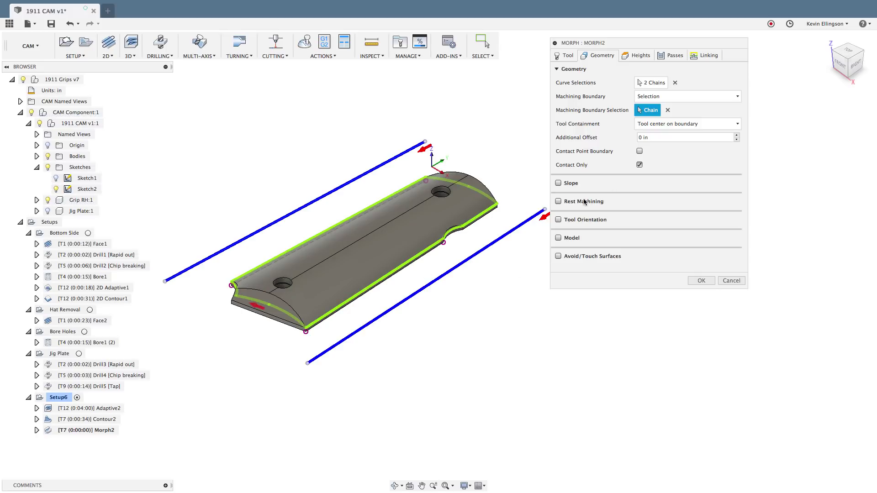
left_click(638, 138)
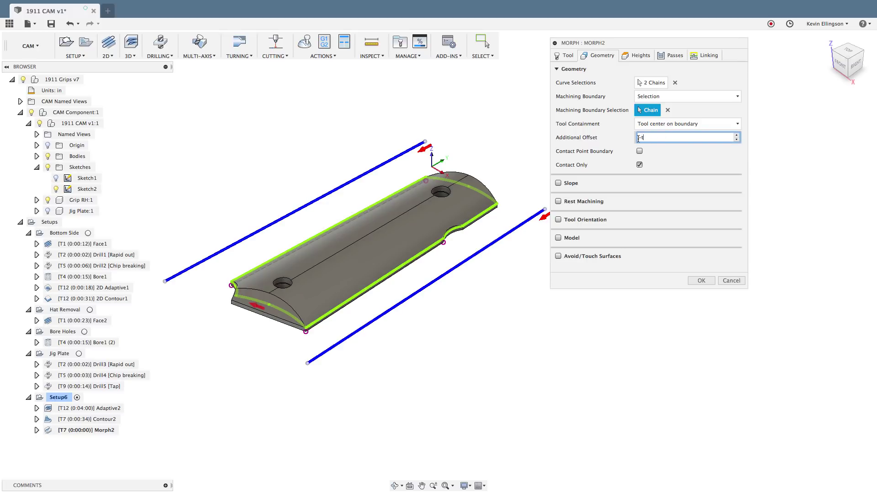
type("-tolerance")
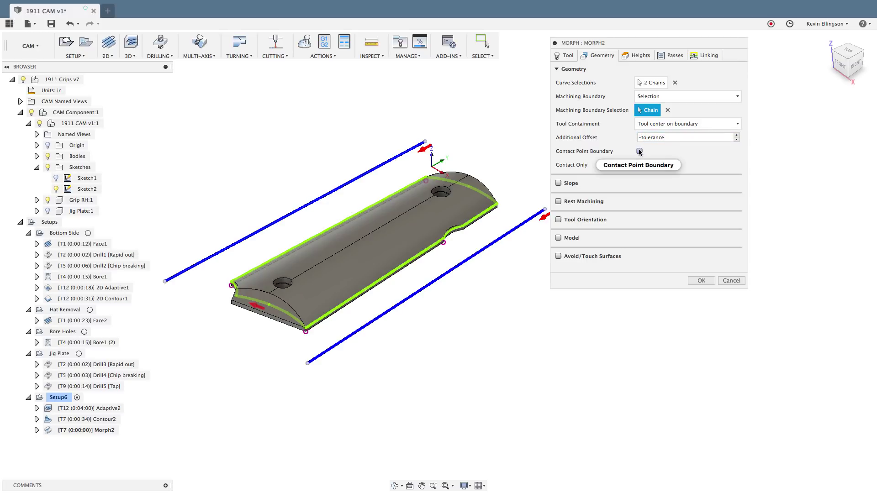
left_click(639, 151)
left_click(669, 55)
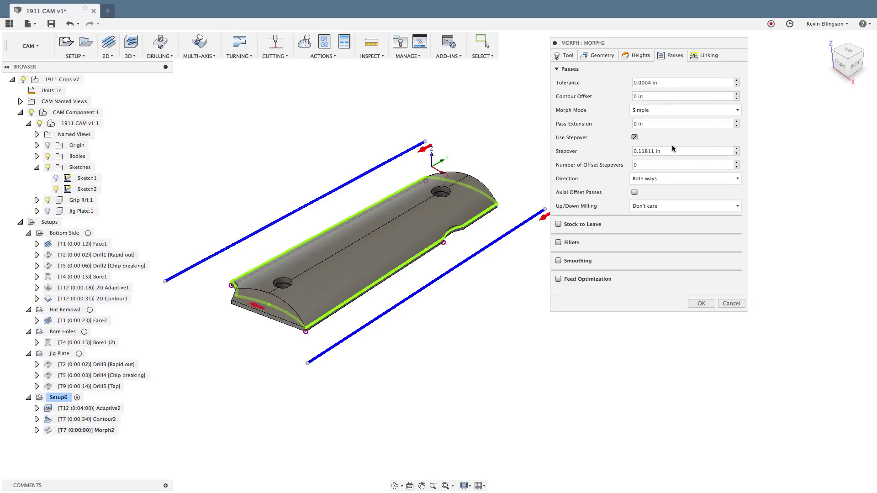
Set the Morph2 stepover to .06 and generate its 2:20 toolpath across the grip.
left_click_drag(671, 151, 614, 156)
type(".06")
left_click(701, 304)
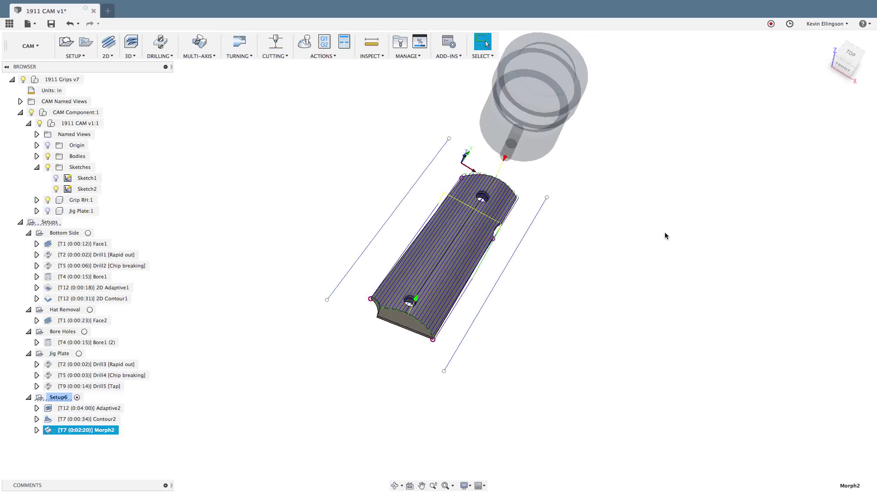
View the grip from the top and tilted angles, then open Morph2's settings and close them again.
left_click(848, 55)
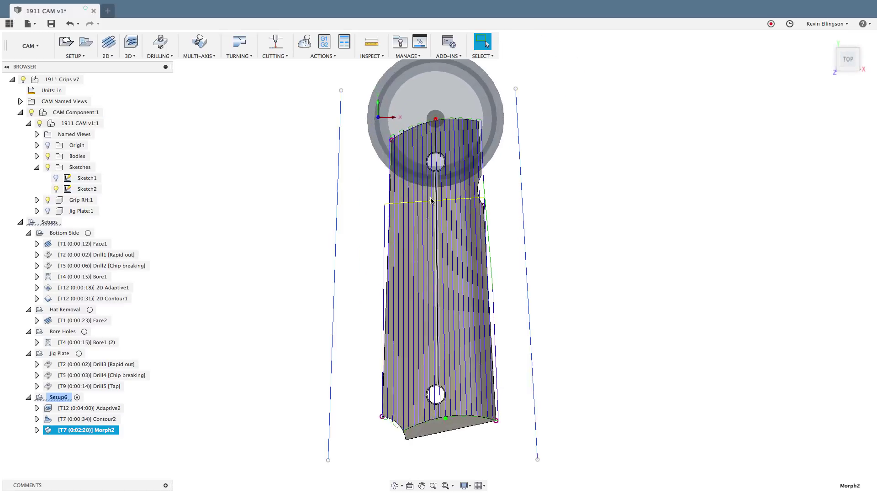
left_click(314, 157)
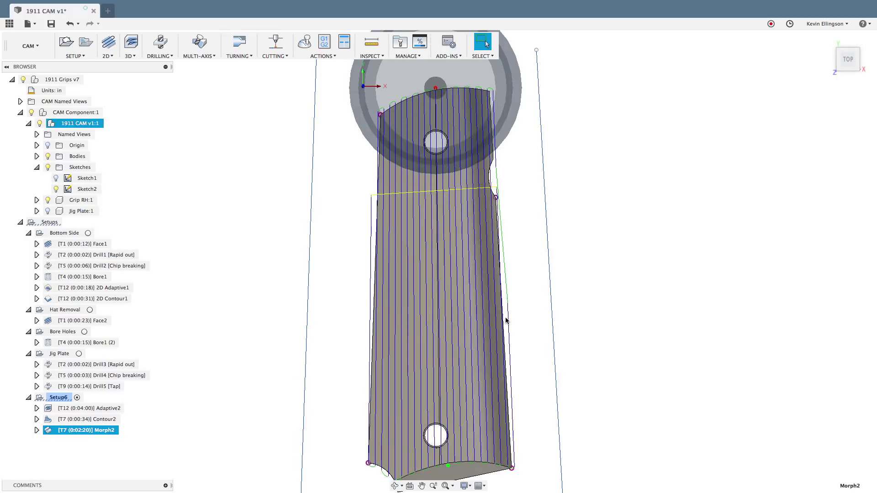
scroll(506, 315, "down", 2)
middle_click_drag(509, 285, 309, 270, "shift")
middle_click_drag(235, 377, 238, 352, "shift")
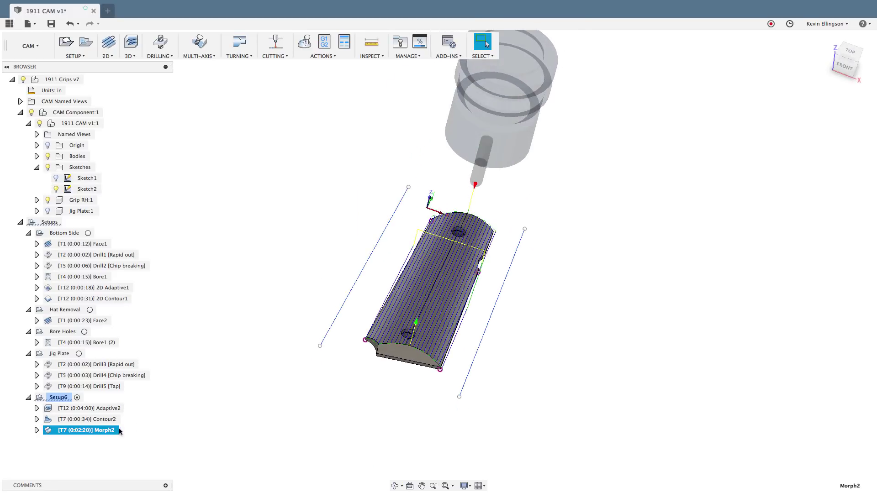
right_click(107, 432)
left_click(123, 177)
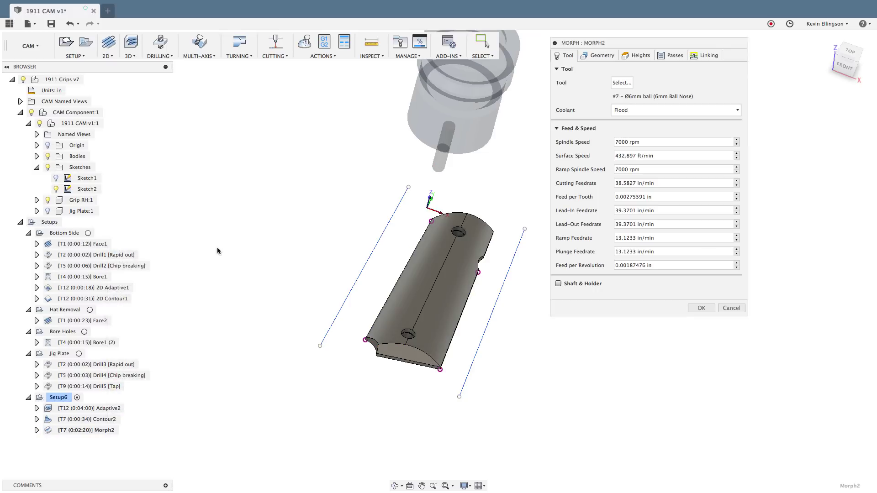
key("Escape")
Display Morph2's toolpath over the hole and reopen Morph2 for editing with its 6 mm ball tool.
scroll(431, 340, "up", 3)
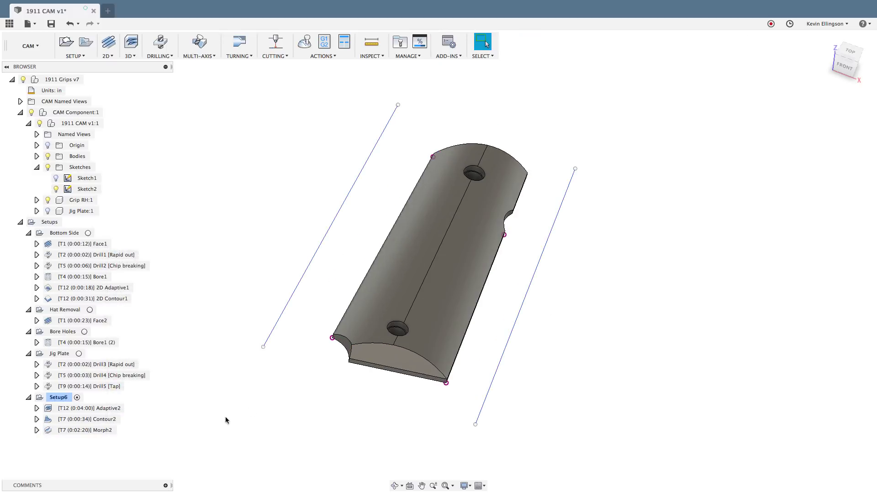
left_click(84, 433)
scroll(397, 347, "up", 8)
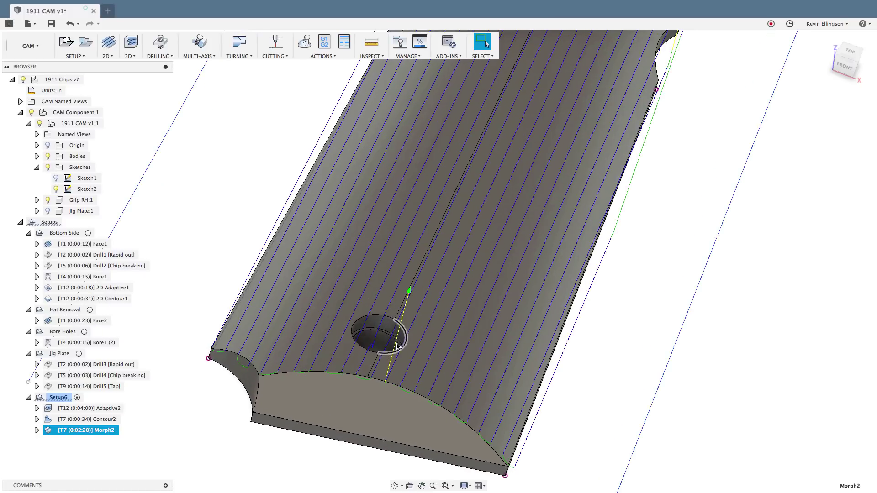
middle_click_drag(397, 347, 685, 205, "shift")
scroll(379, 353, "down", 5)
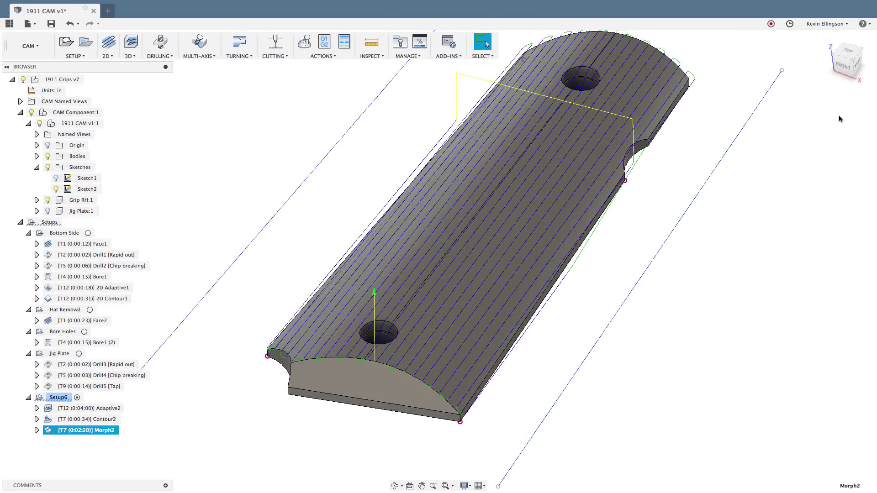
left_click(852, 80)
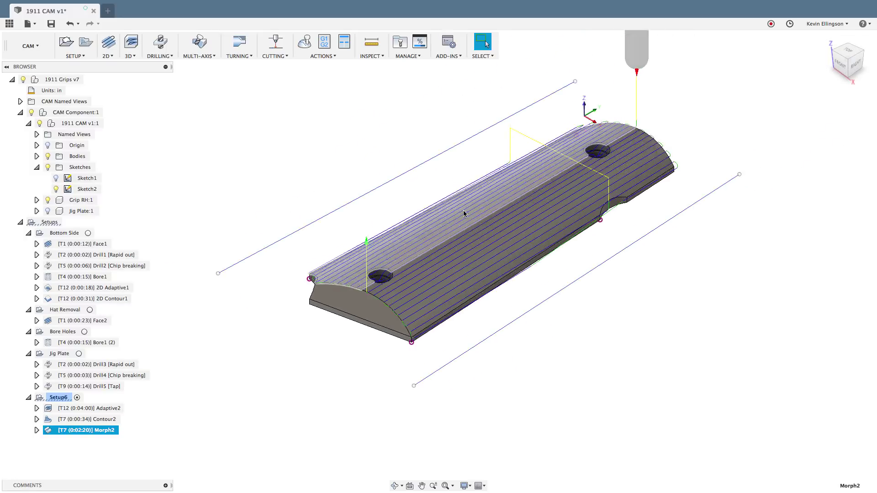
right_click(103, 432)
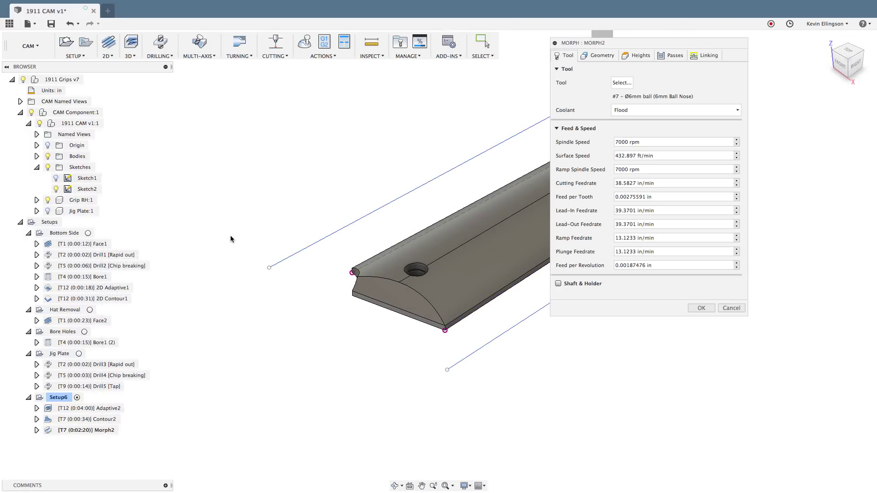
Set Morph2's stepover to 0.01 and enable model surface selection.
left_click(667, 55)
left_click(666, 150)
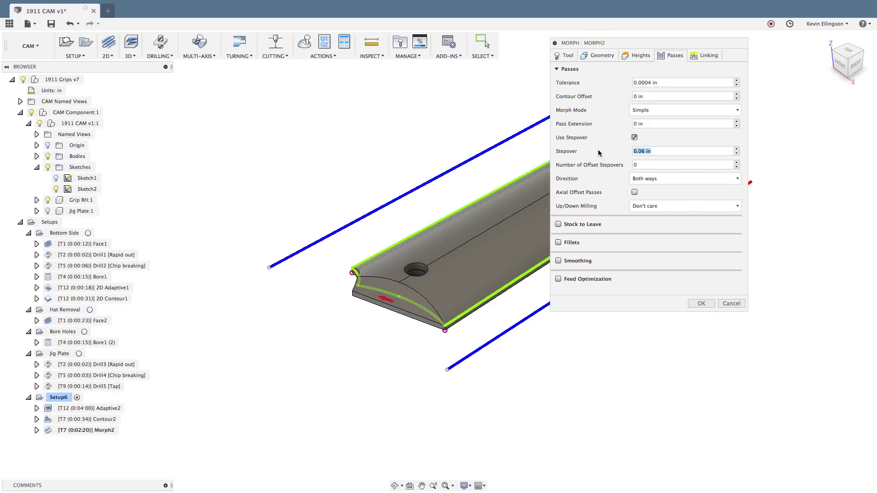
left_click(601, 56)
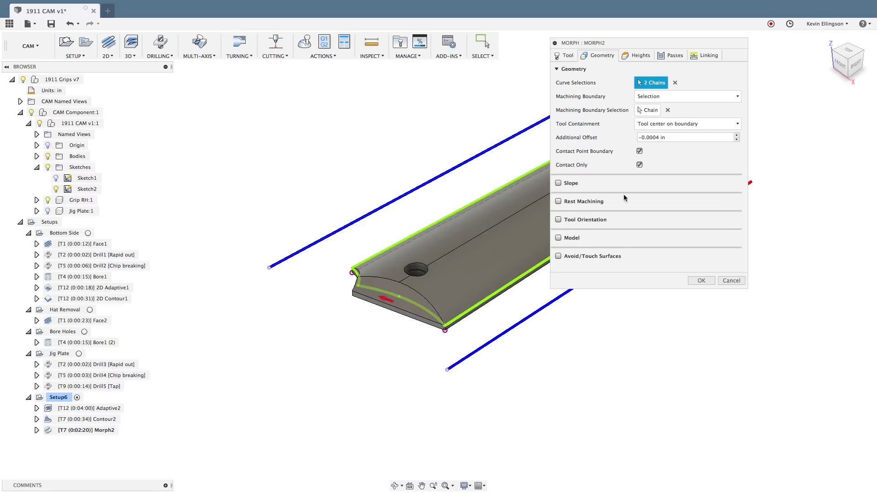
left_click(558, 238)
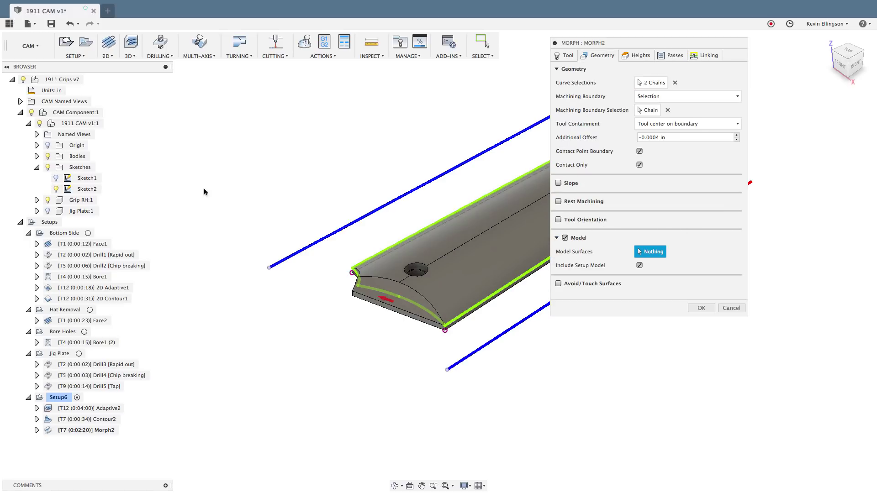
Add the grip's two screw-hole faces as model surfaces, then hide Body1 and Body2.
left_click(38, 156)
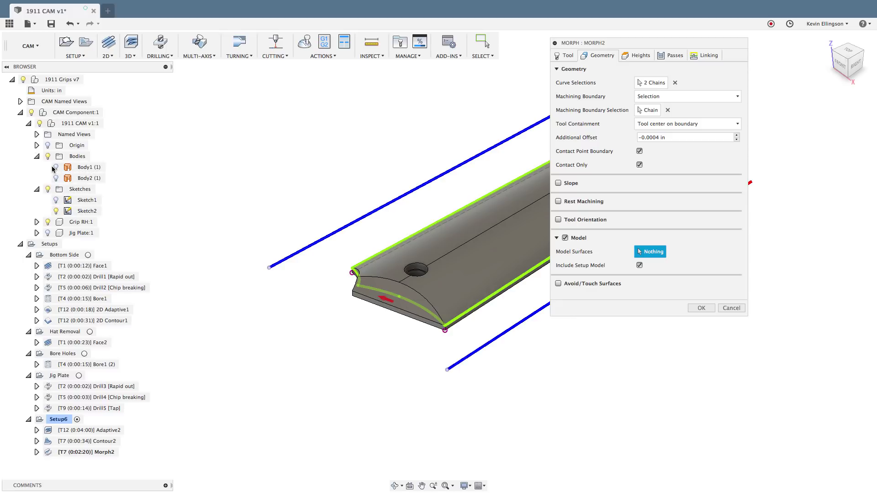
middle_click_drag(249, 239, 437, 176, "shift")
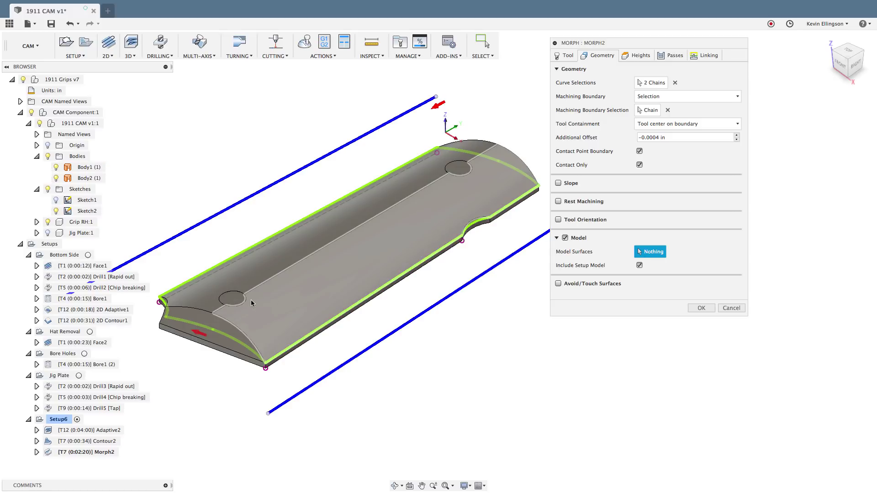
left_click(234, 299)
left_click(458, 168)
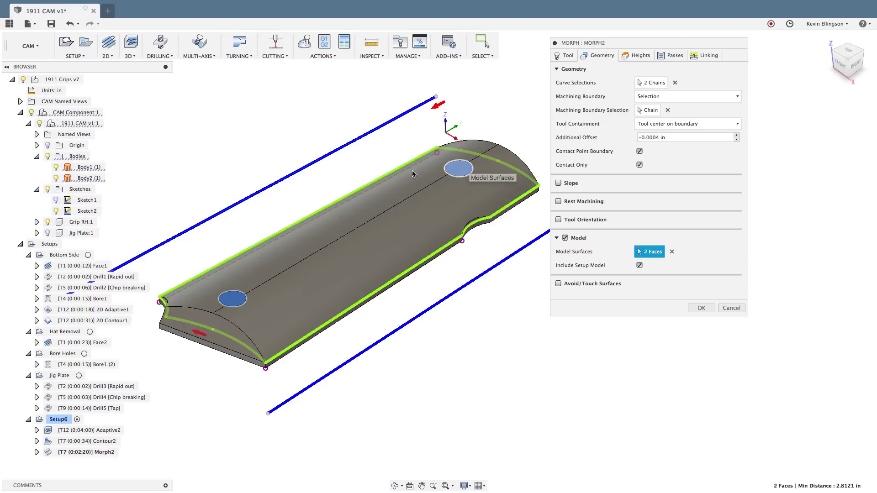
left_click(56, 167)
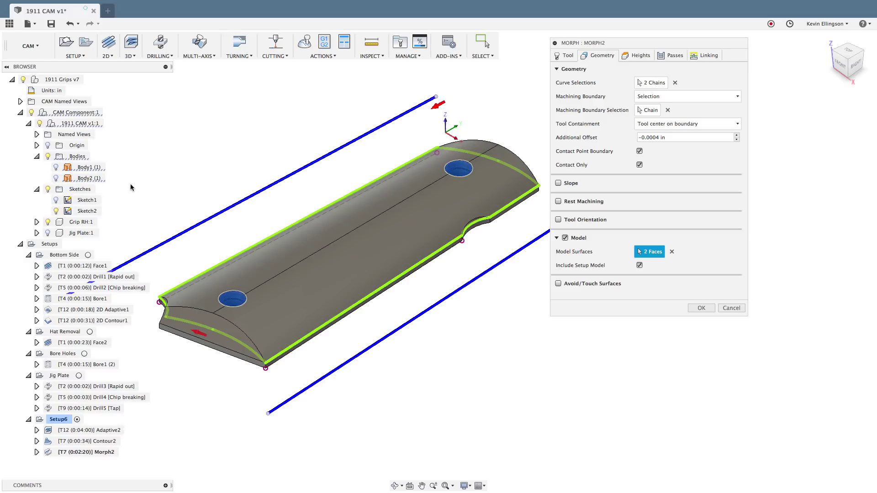
Generate the Morph2 finishing toolpath and inspect it.
left_click(695, 308)
scroll(274, 340, "up", 3)
scroll(269, 343, "up", 8)
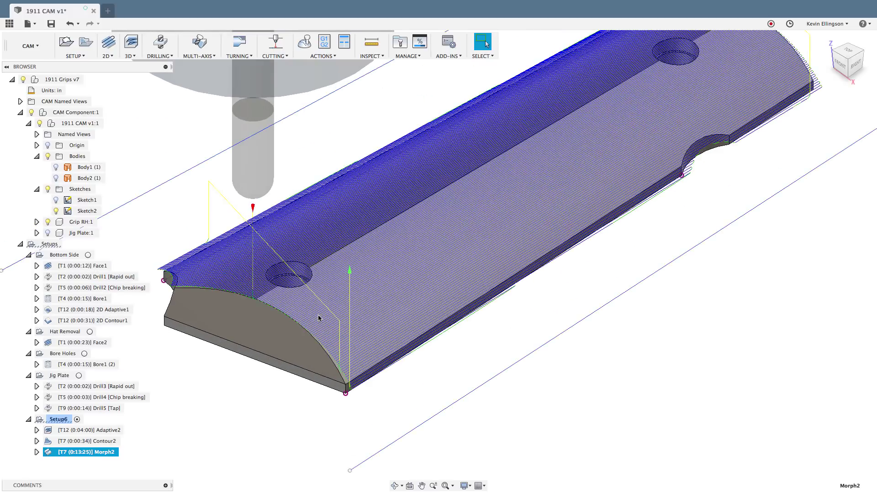
scroll(618, 360, "down", 10)
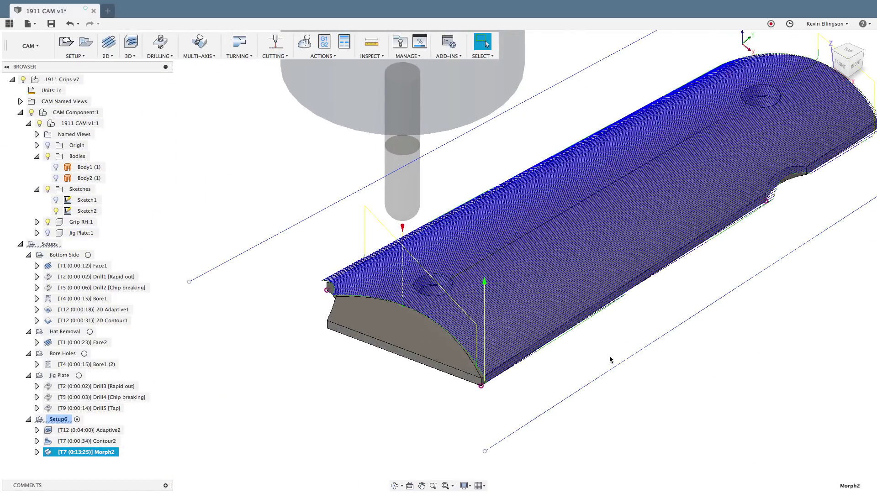
key("Escape")
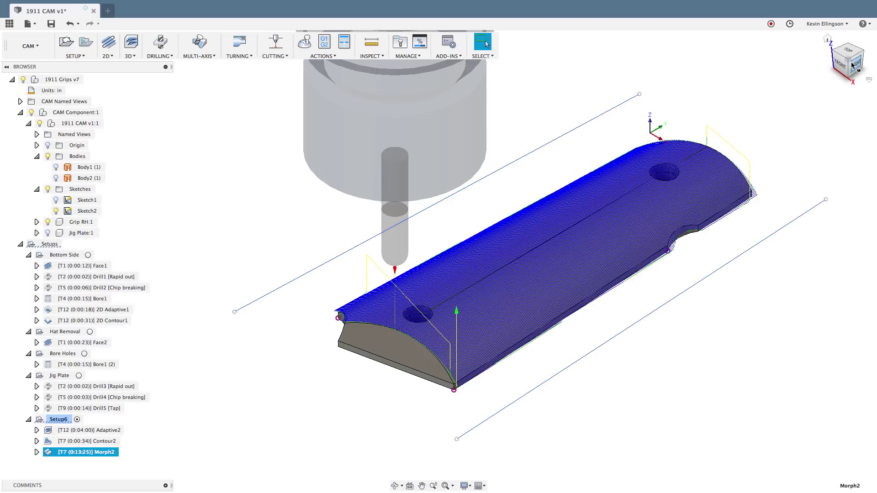
Give Morph2 a .05 pass extension and regenerate it, about 13:25 of cutting.
right_click(117, 450)
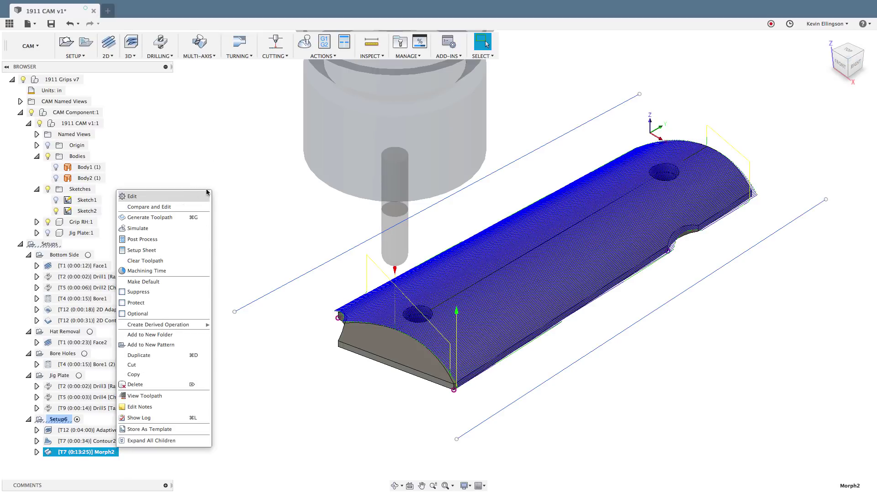
left_click(132, 197)
left_click(675, 55)
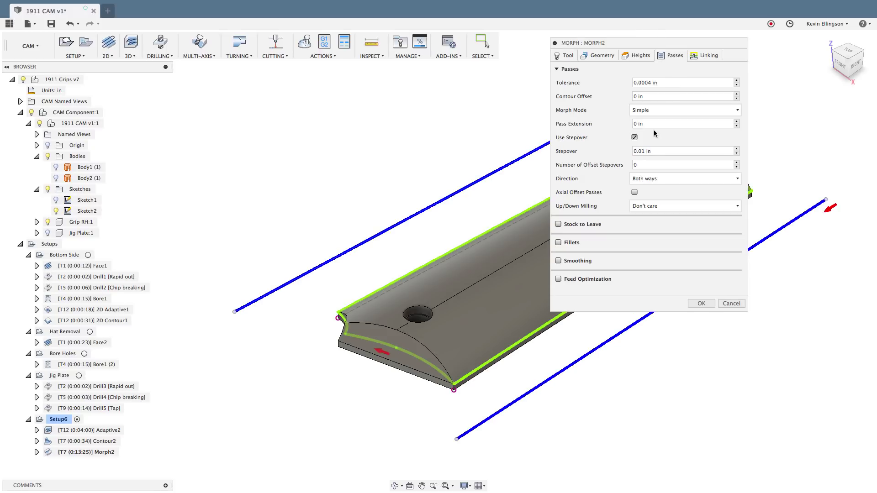
left_click(639, 124)
type(".05")
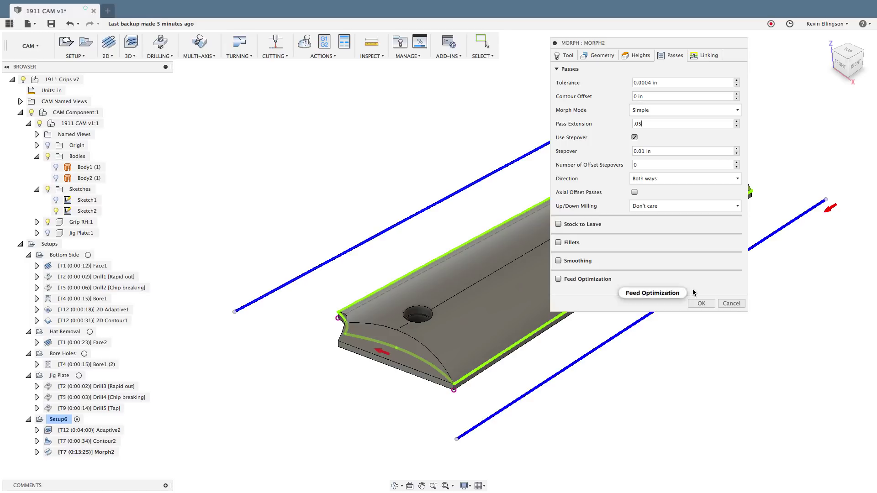
left_click(702, 304)
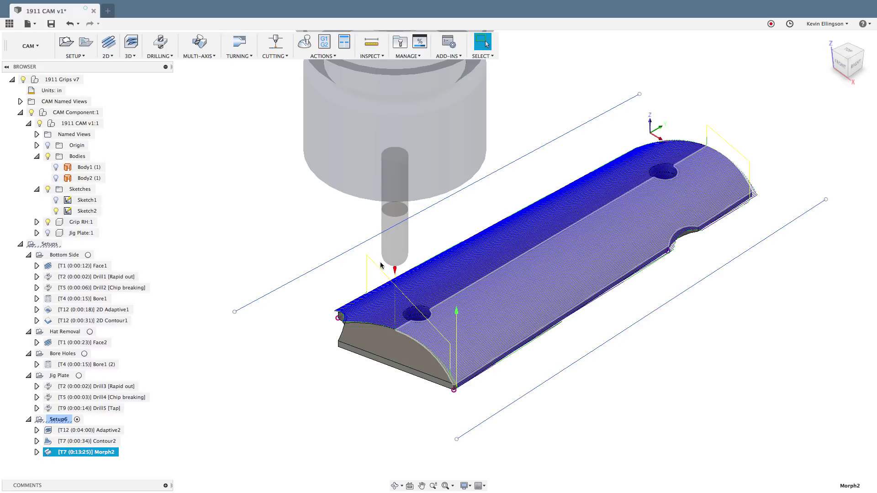
left_click(652, 309)
scroll(632, 308, "down", 1)
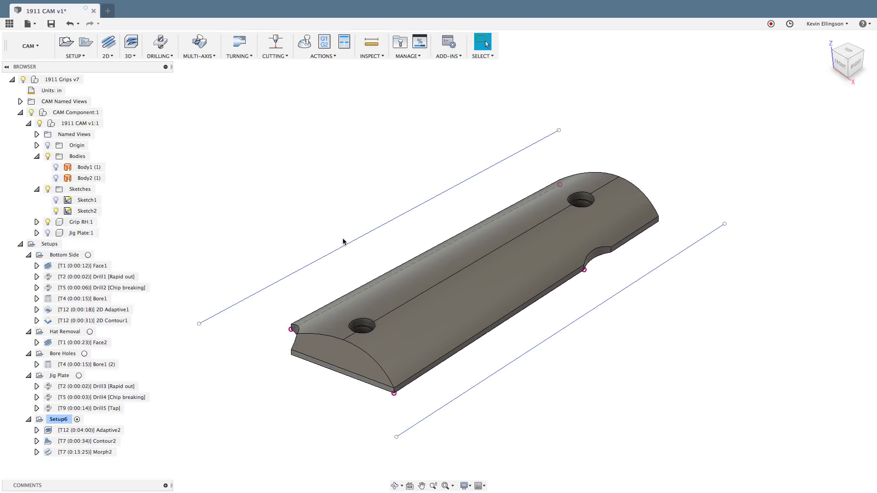
Hide Sketch2, collapse the Sketches folder, and centre the grip larger in the view.
left_click(56, 211)
left_click(36, 189)
scroll(210, 241, "up", 2)
mouse_move(210, 241)
middle_mouse_down()
mouse_move(288, 252)
mouse_move(287, 273)
middle_mouse_up()
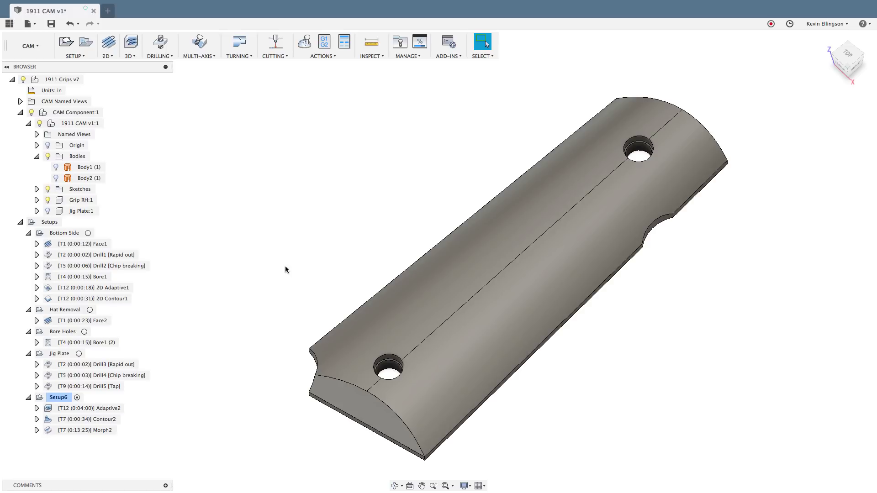
middle_click_drag(265, 225, 267, 213, "shift")
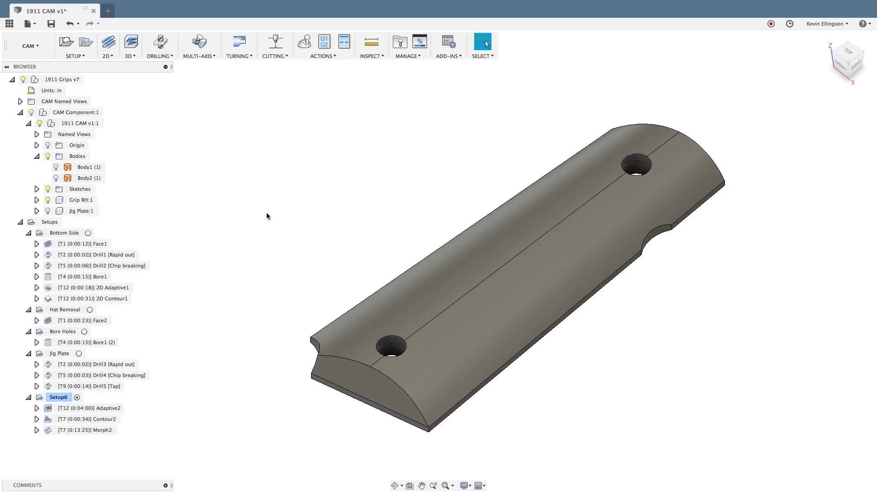
left_click(133, 55)
Assign the #4 Ø3 mm ball nose tool to Parallel2, picking it from the name-sorted library.
left_click(622, 83)
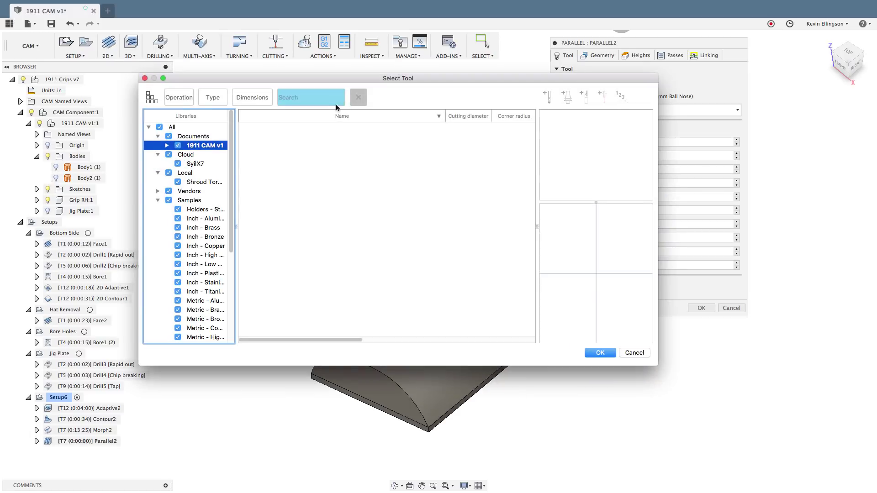
left_click(314, 117)
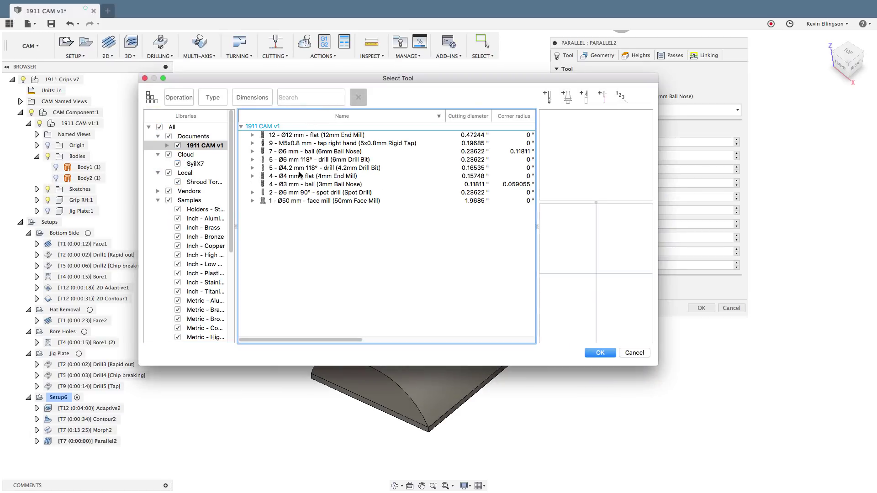
left_click(297, 117)
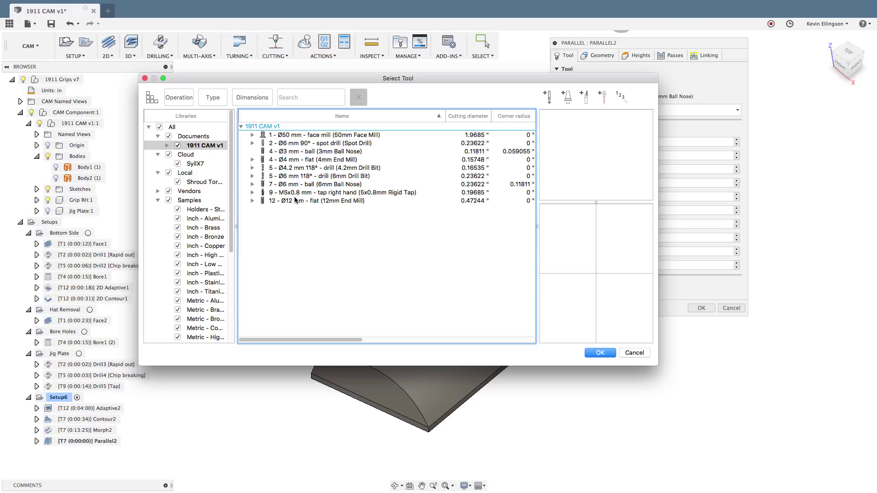
left_click(295, 152)
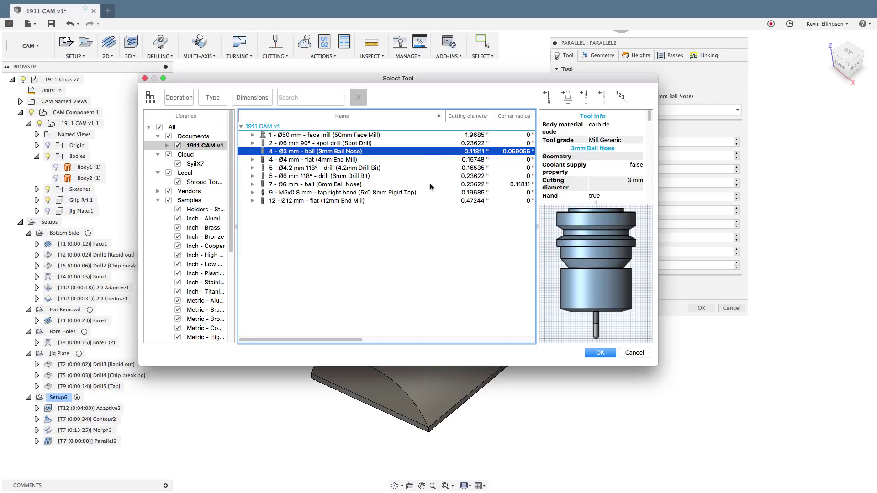
key("Return")
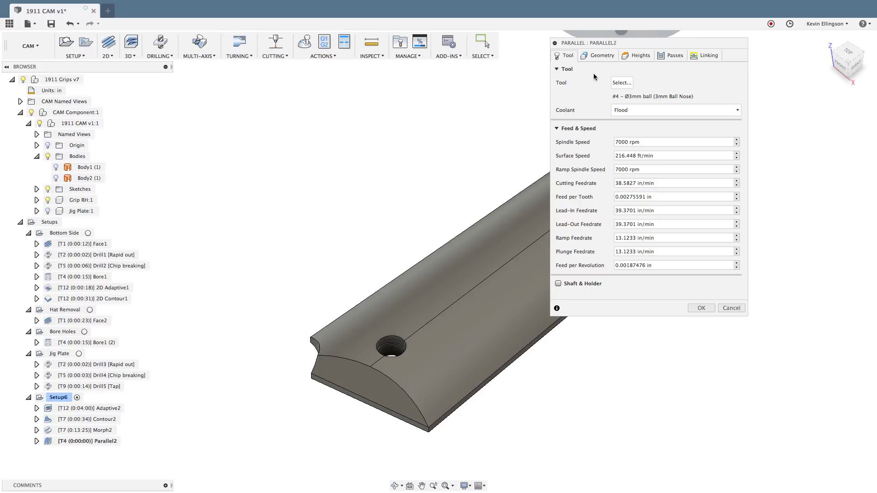
Set Parallel2's machining boundary to a selected chain around the grip's top outline.
left_click(598, 57)
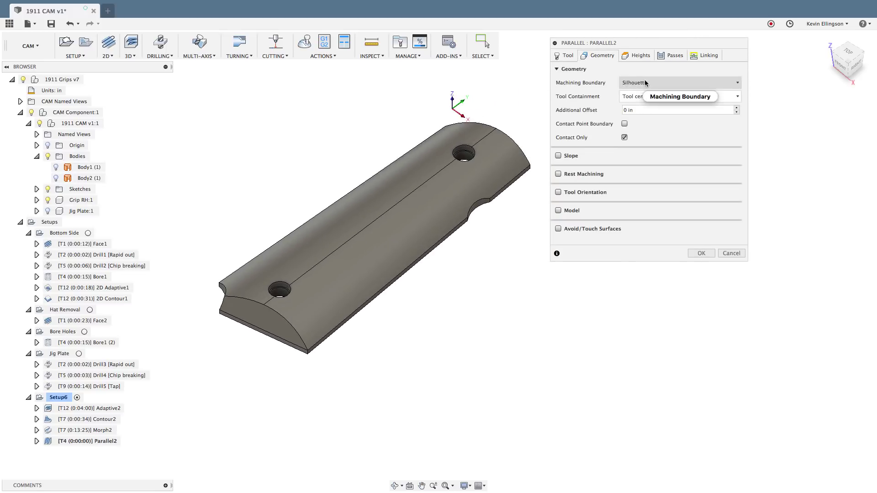
left_click(681, 82)
left_click(683, 103)
key("Down")
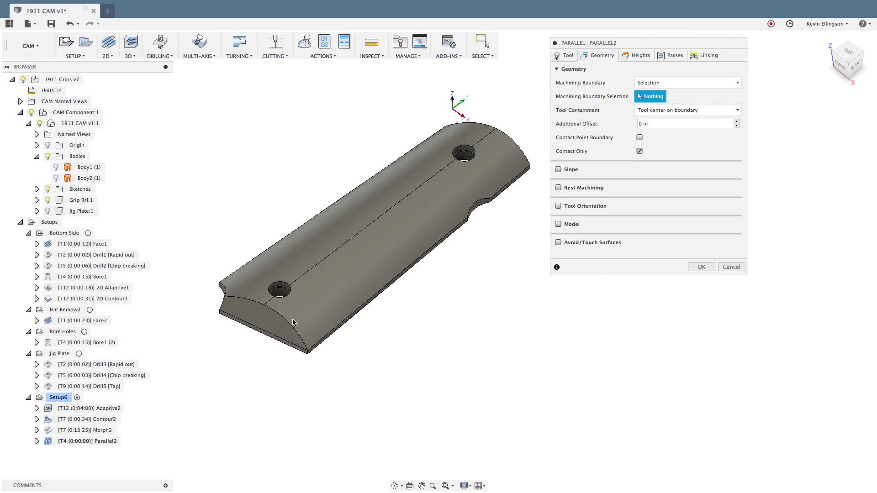
left_click(320, 330)
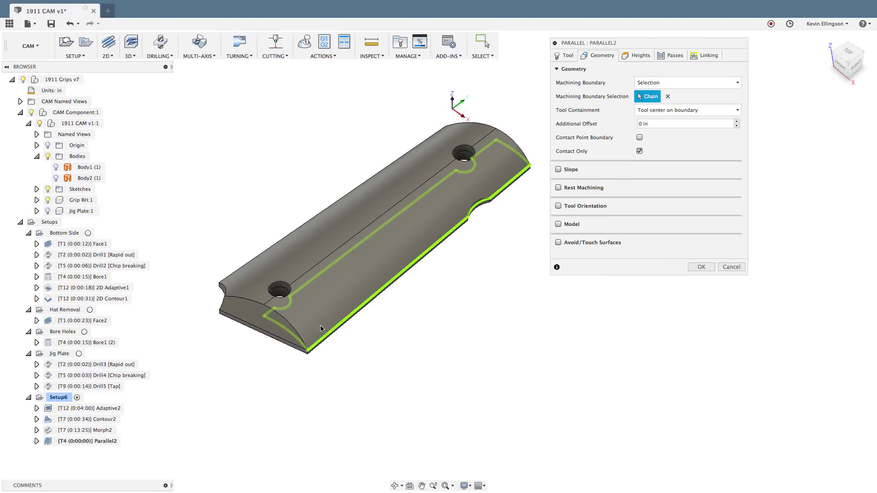
left_click(300, 344)
left_click(256, 303)
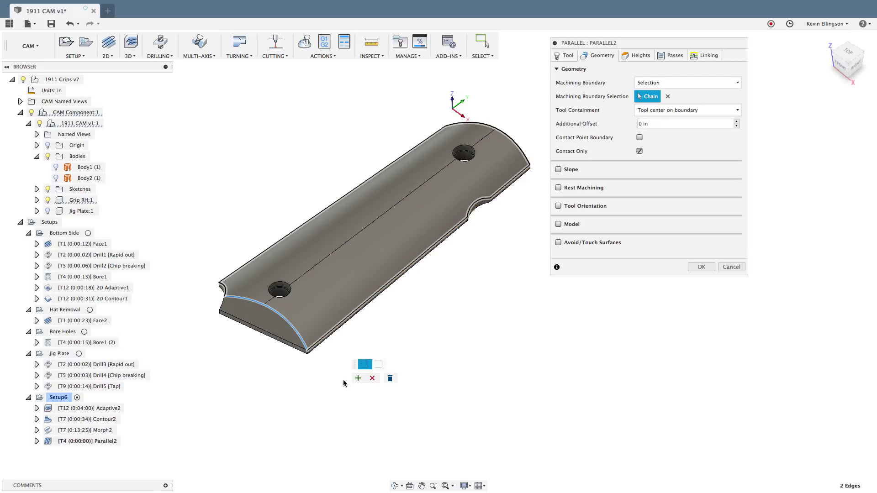
left_click(357, 379)
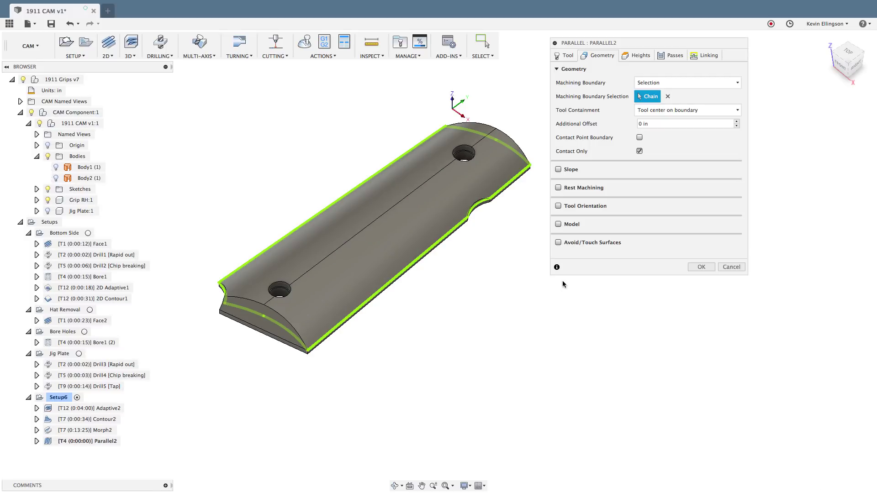
Enable contact-point boundary at -tolerance offset and use Body1 and Body2 as model surfaces.
left_click(639, 137)
left_click(685, 124)
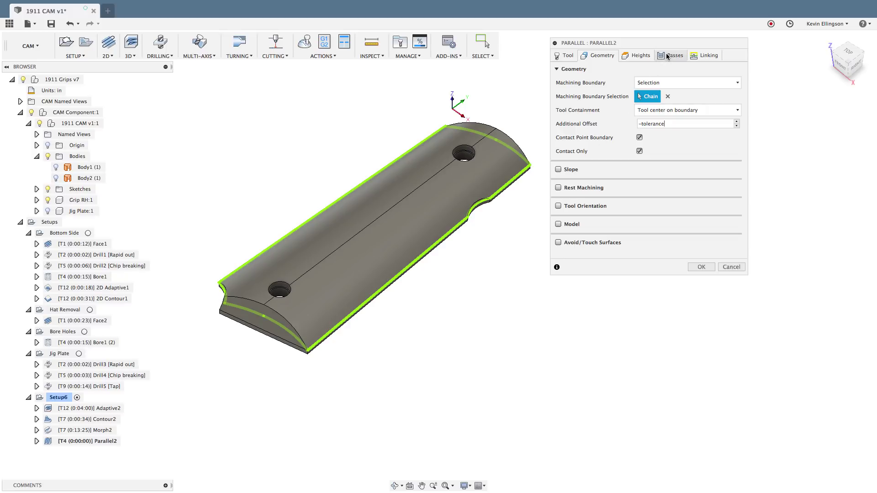
left_click(563, 224)
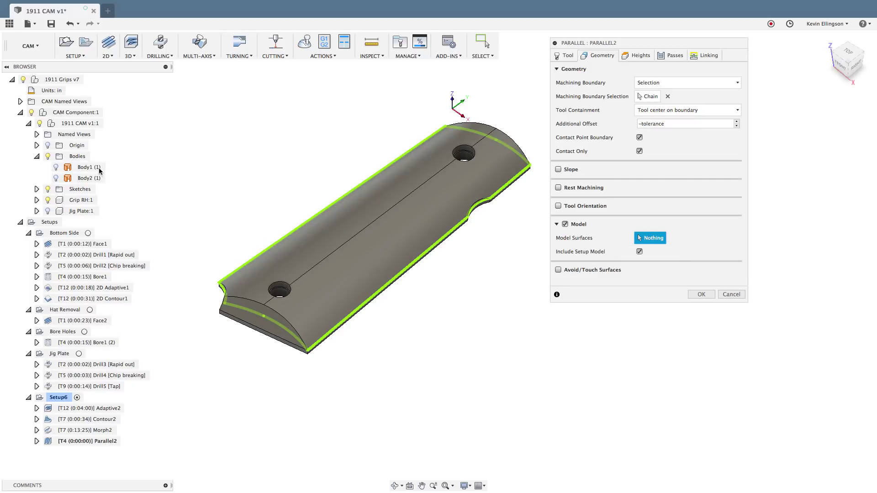
left_click(90, 168)
left_click(90, 178)
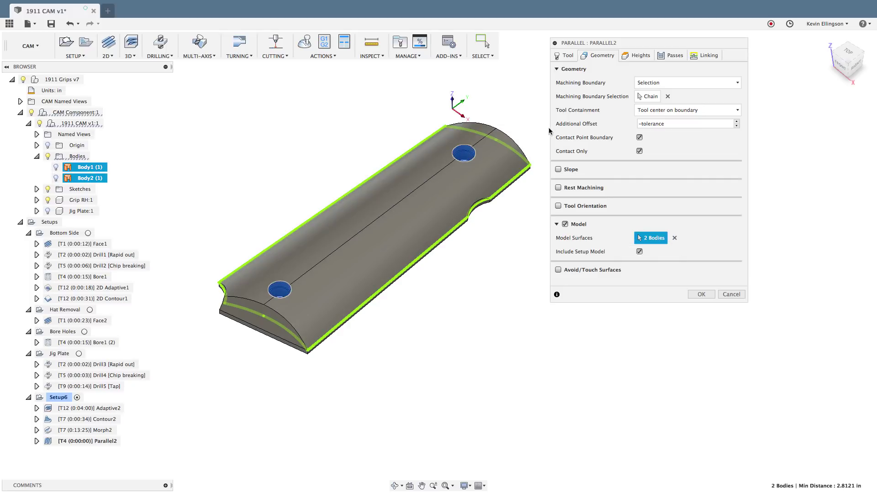
Set Parallel2's pass direction to 45° and add perpendicular passes.
left_click(670, 55)
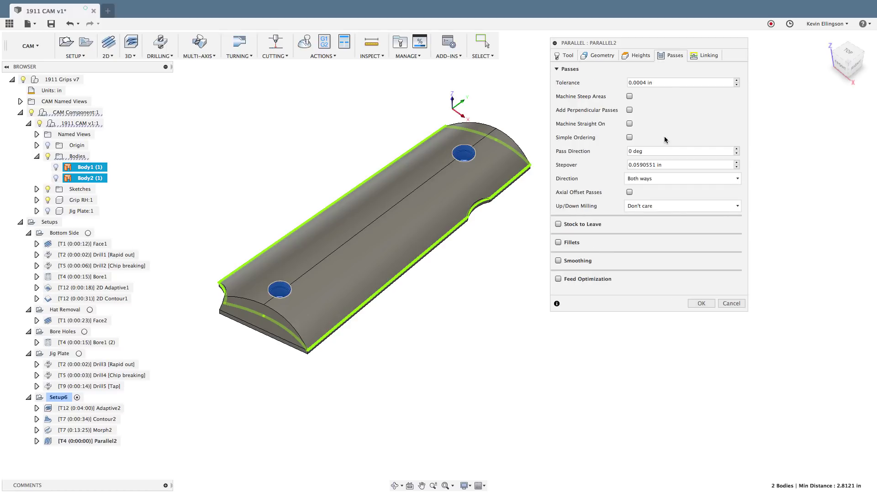
left_click(661, 150)
left_click_drag(661, 151, 613, 154)
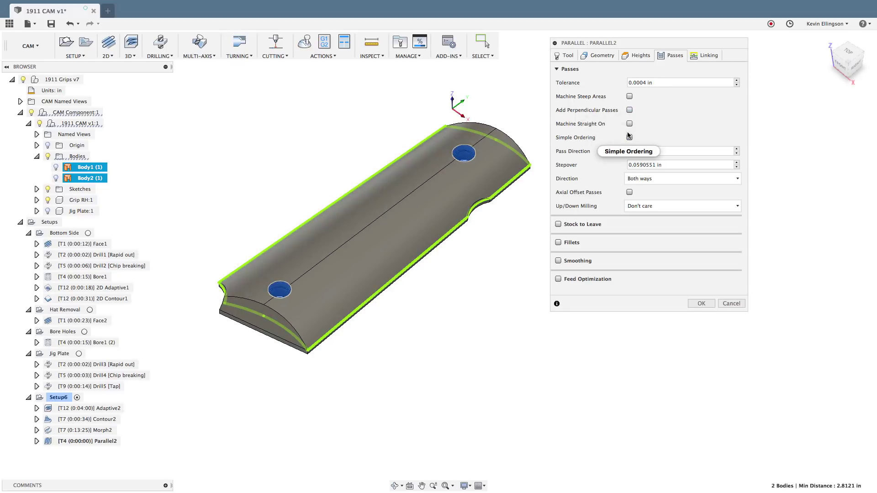
left_click(630, 110)
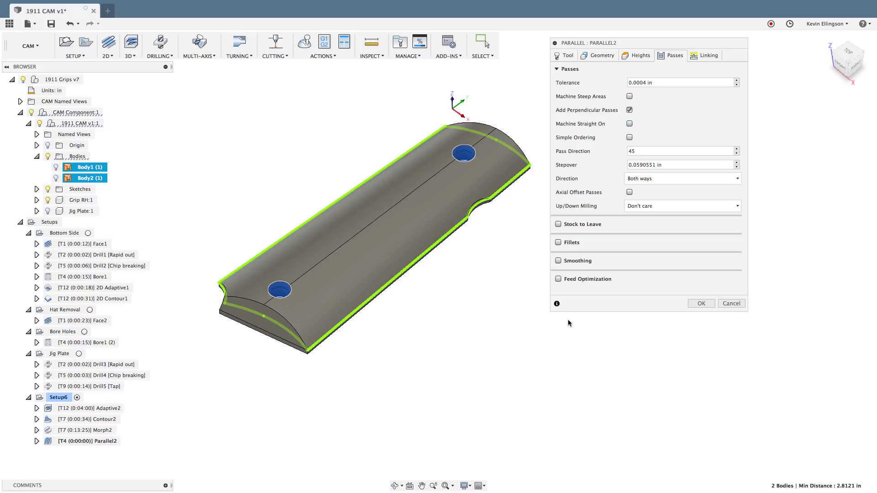
Set Parallel2's retraction policy to minimum retraction.
left_click(706, 55)
left_click(687, 81)
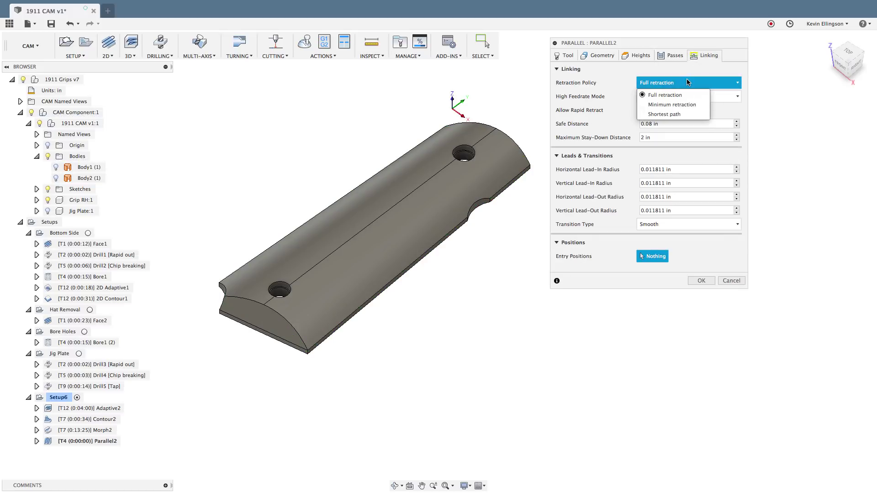
left_click(679, 105)
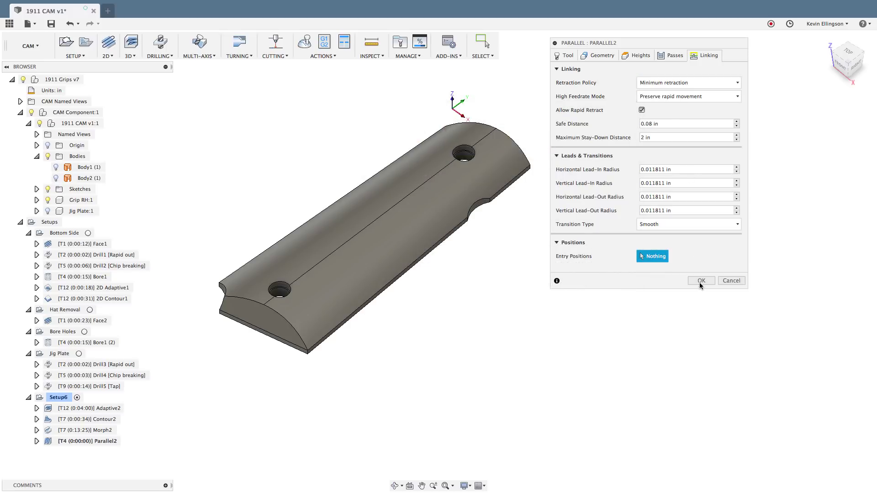
Raise Parallel2's stepover to .1 and generate the crisscross toolpath, about 3:15.
left_click(671, 55)
left_click_drag(667, 165, 557, 165)
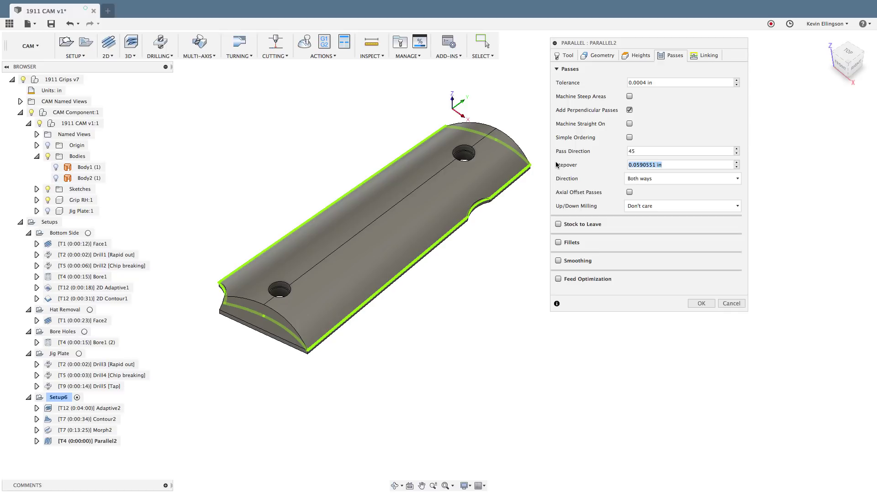
type(".1")
left_click(701, 303)
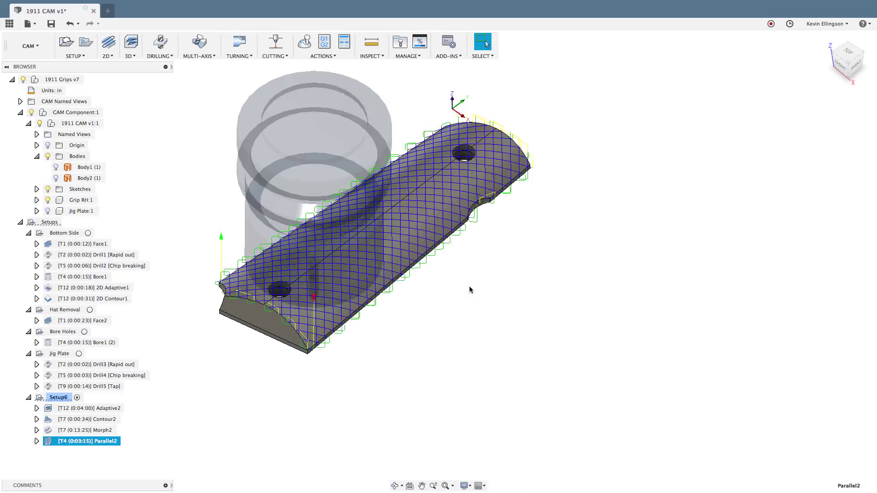
middle_click_drag(469, 286, 539, 278, "shift")
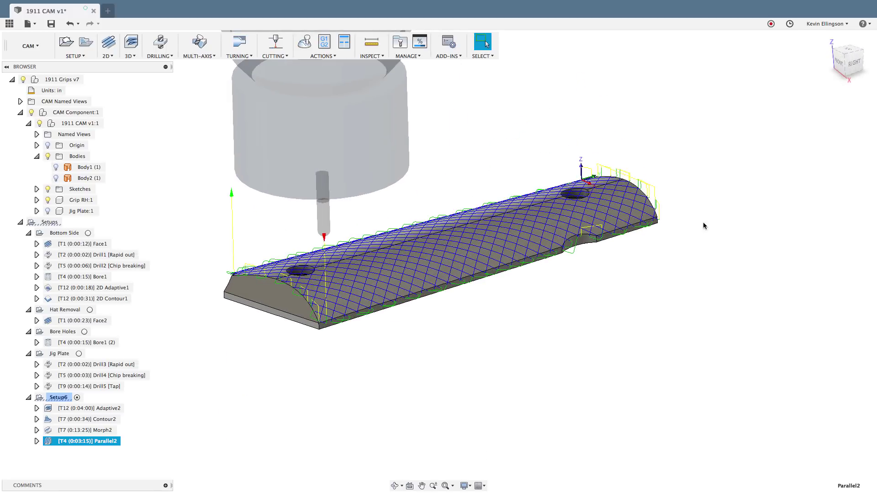
left_click(846, 53)
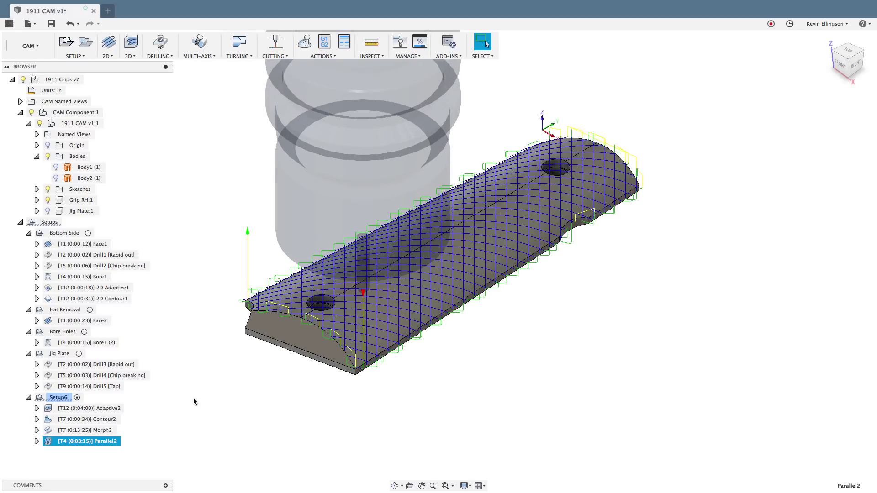
Edit Parallel2 to leave 0 radial and -.03 axial stock, then regenerate it.
right_click(111, 440)
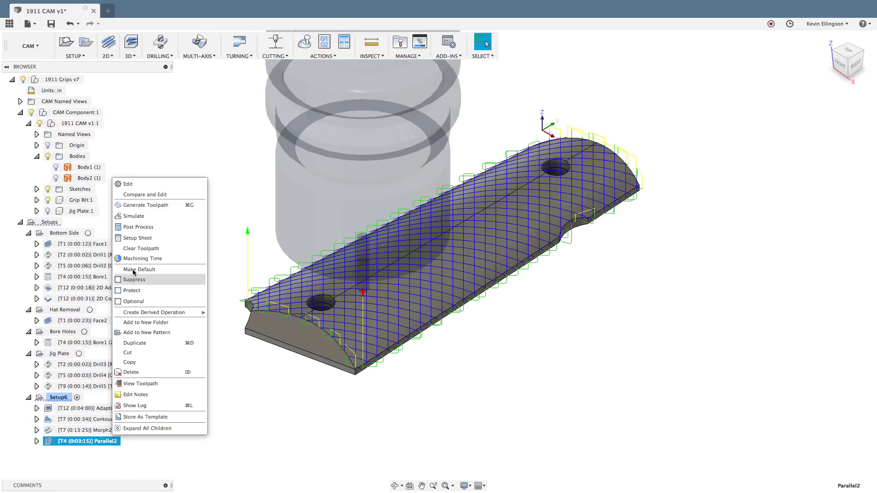
left_click(132, 182)
left_click(674, 55)
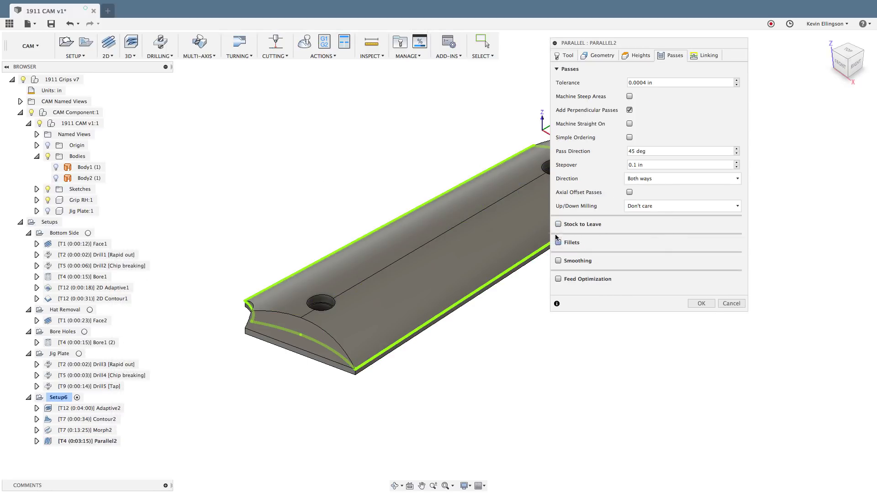
left_click(559, 224)
left_click(672, 238)
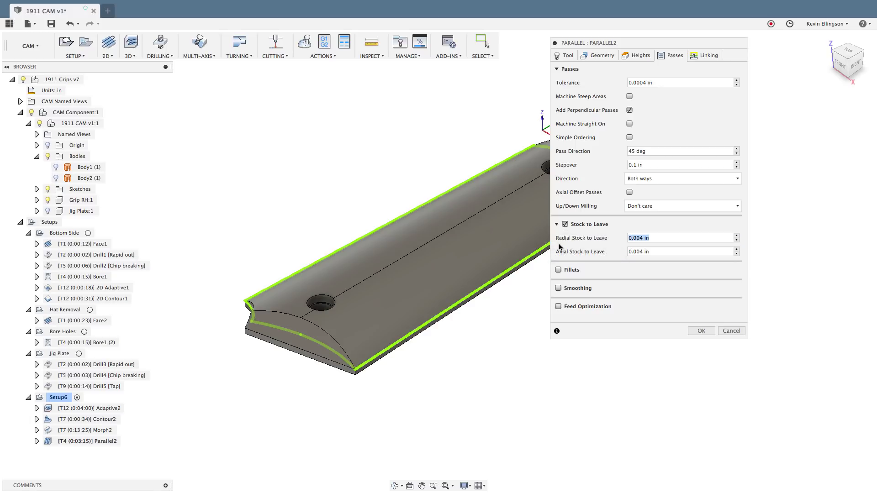
key("Tab")
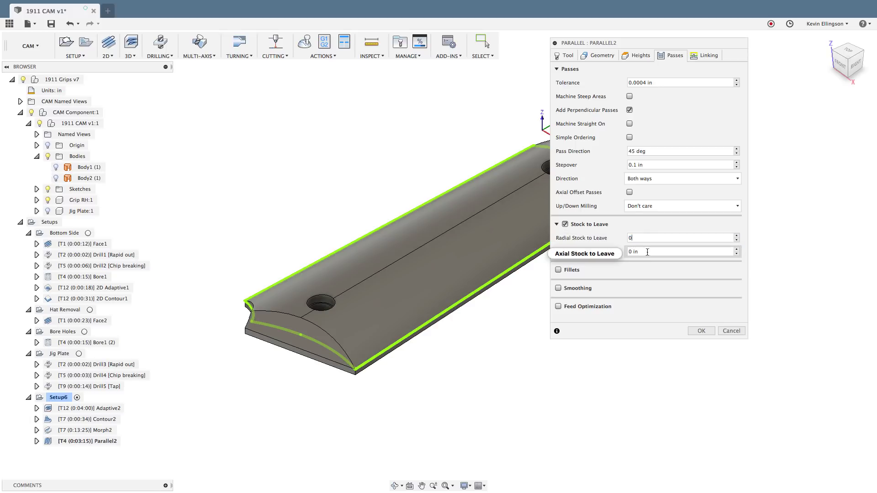
type("-.03")
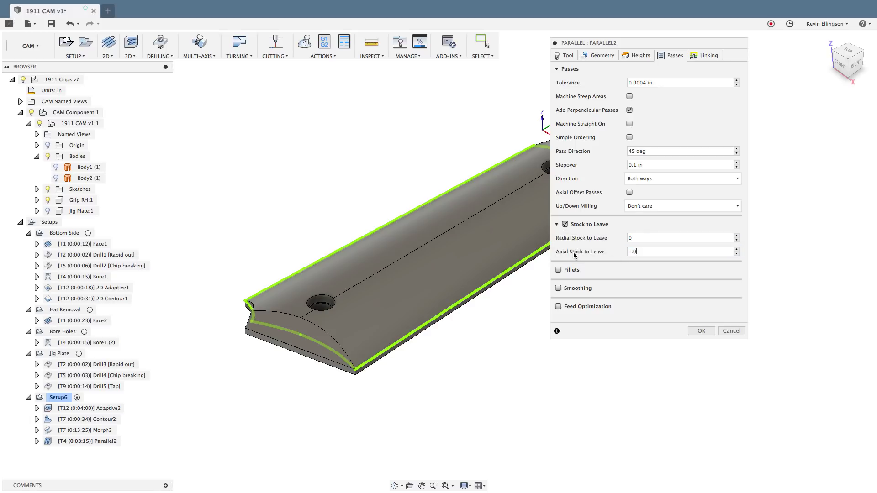
left_click(699, 330)
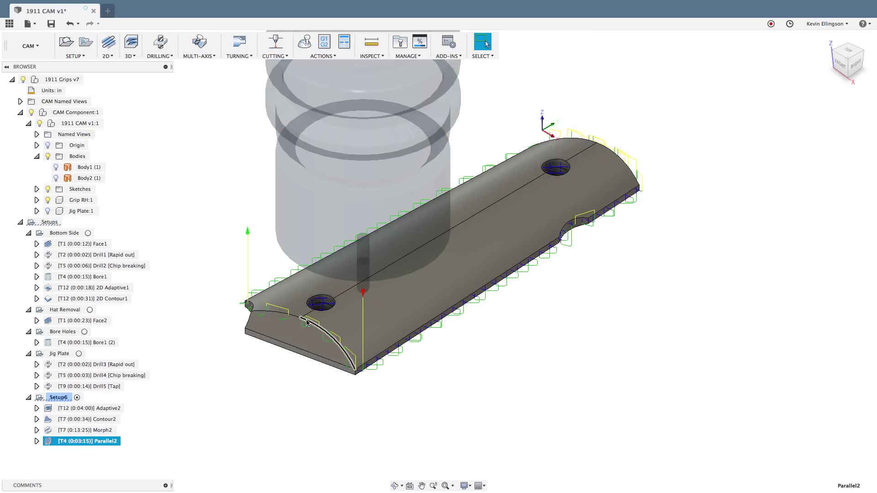
Show Setup6's stock with the 1911 Grips v7 model hidden and simulate its toolpaths.
scroll(211, 273, "down", 2)
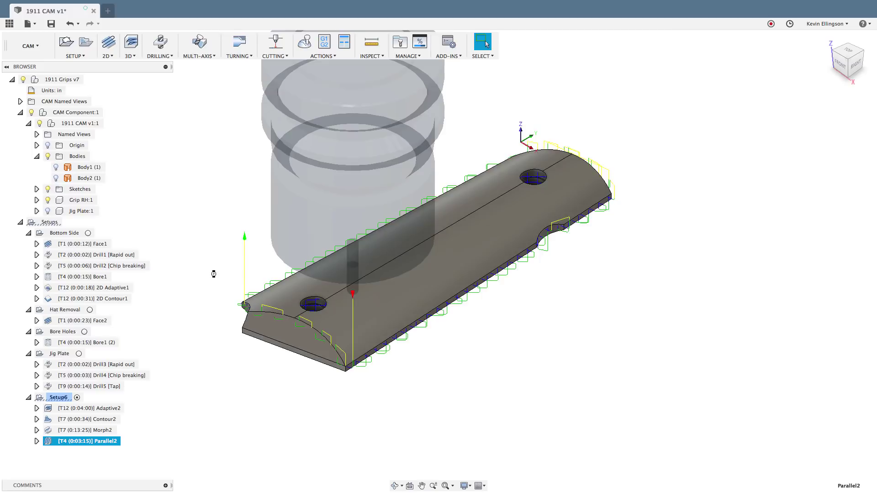
scroll(213, 274, "up", 3)
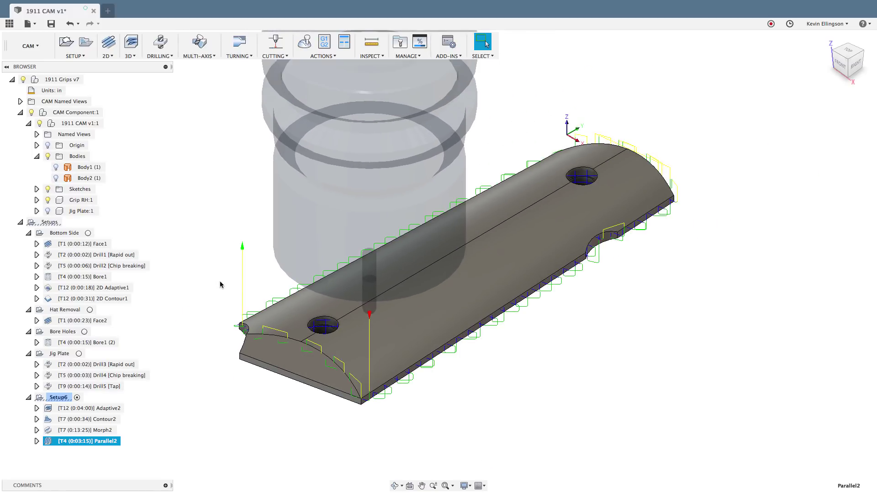
left_click(59, 398)
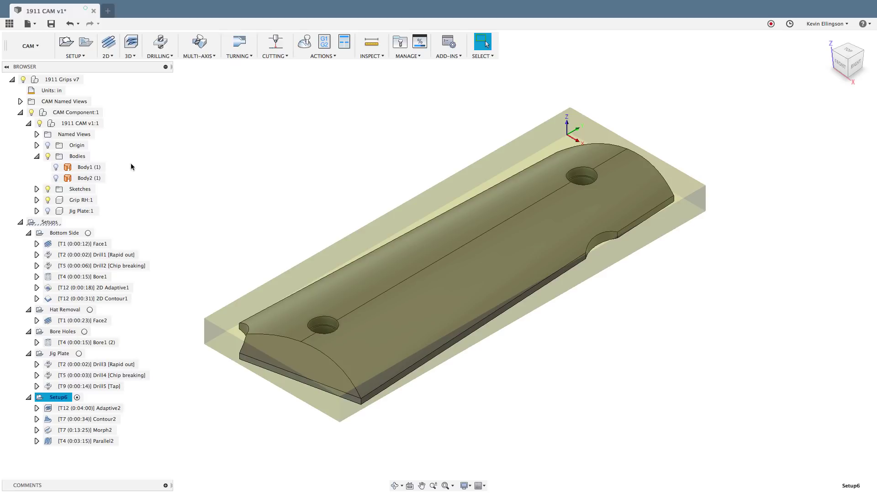
left_click(22, 79)
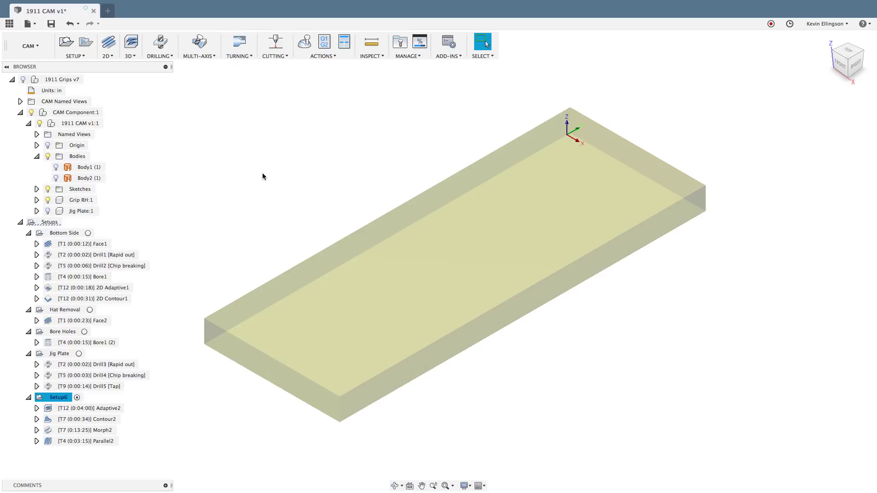
left_click(304, 44)
Play Setup6's simulation with stock shown at faster speed, through roughing into Morph2 finishing.
left_click(674, 198)
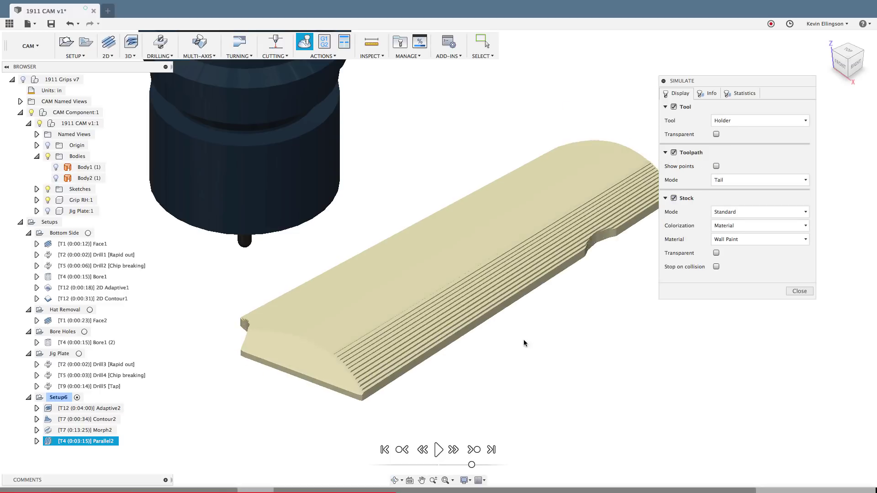
left_click(437, 453)
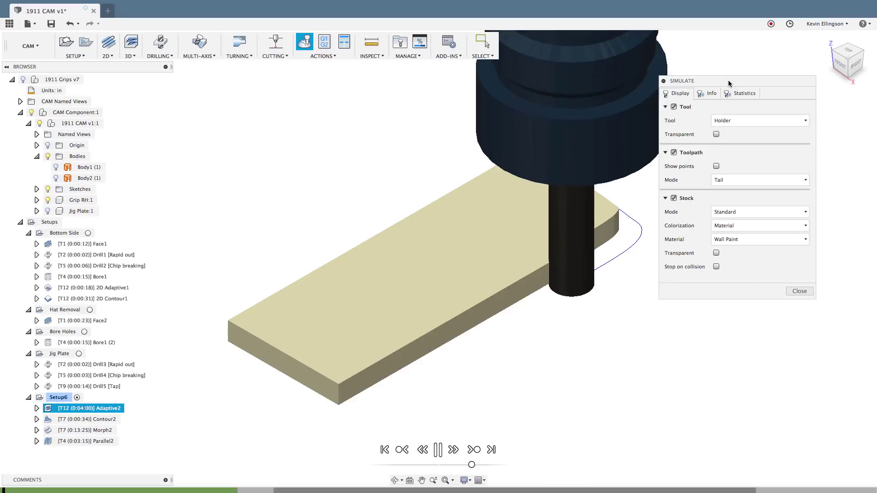
left_click_drag(726, 81, 775, 90)
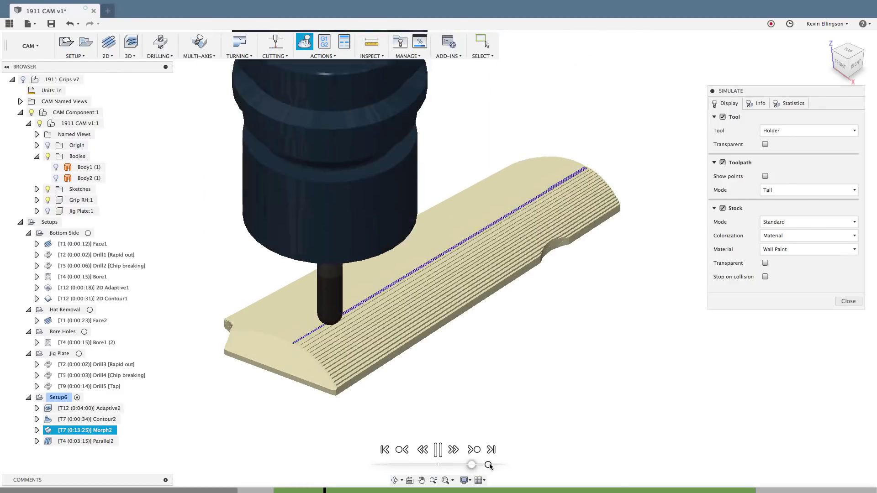
left_click_drag(489, 465, 477, 466)
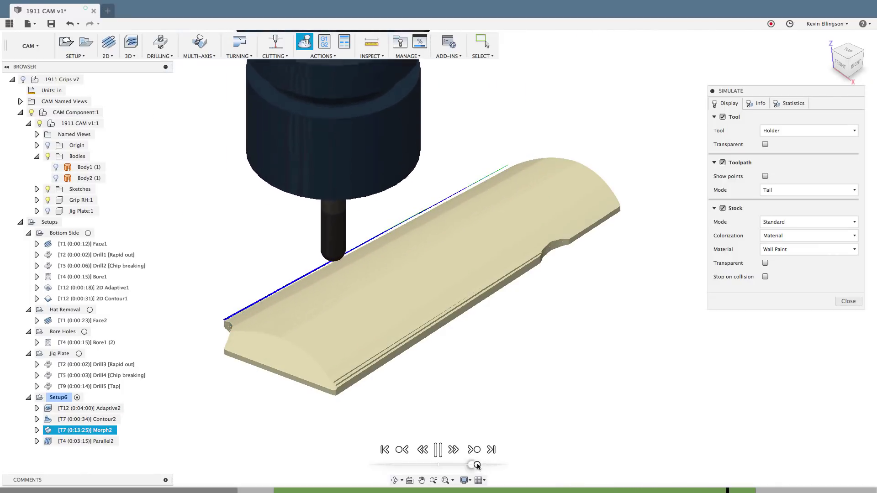